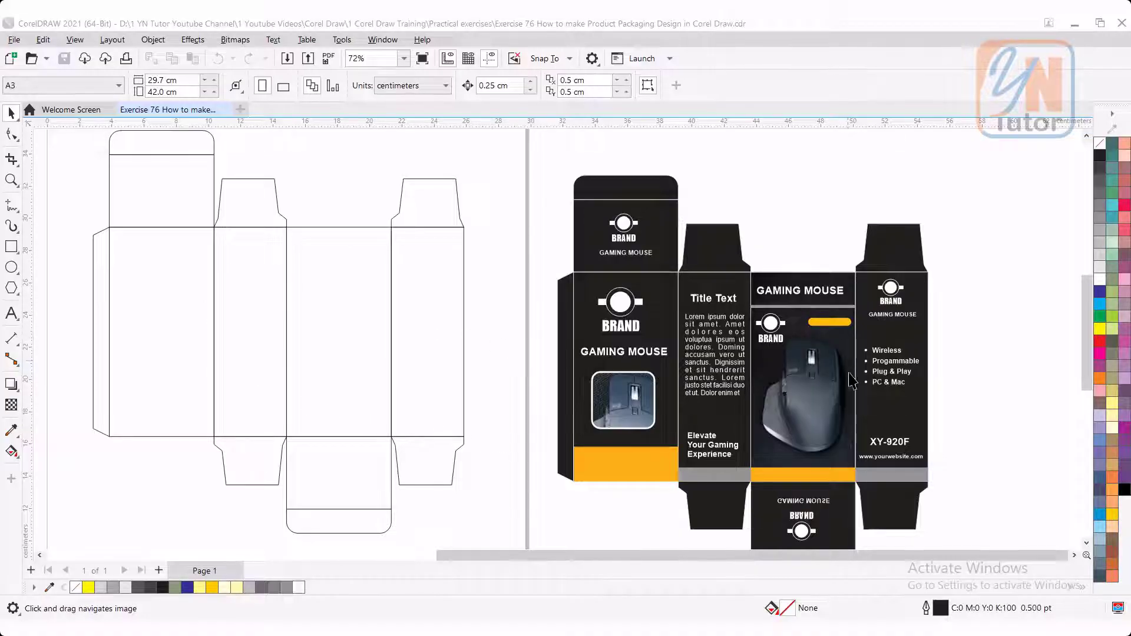
Step: Zoom out to about 63% so the mouse reference image sits beside the dieline
{"action": "scroll", "coordinate": [577, 419], "scroll_direction": "down", "scroll_amount": 1}
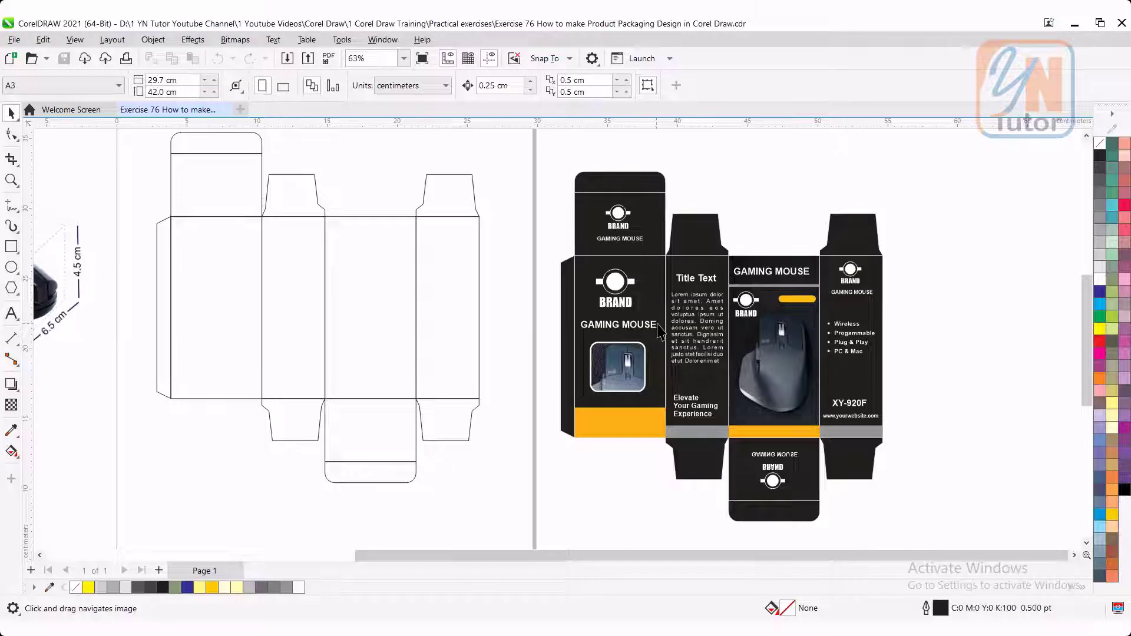
{"action": "scroll", "coordinate": [677, 330], "scroll_direction": "up", "scroll_amount": 1}
{"action": "scroll", "coordinate": [394, 366], "scroll_direction": "down", "scroll_amount": 1}
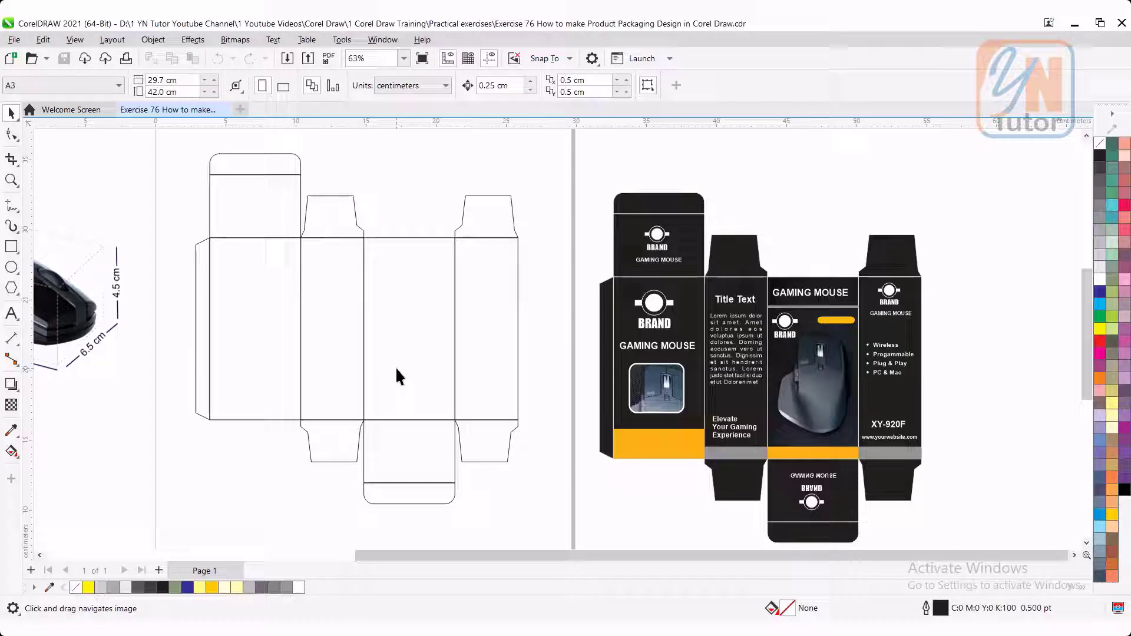
{"action": "left_click_drag", "start_coordinate": [362, 310], "coordinate": [834, 340]}
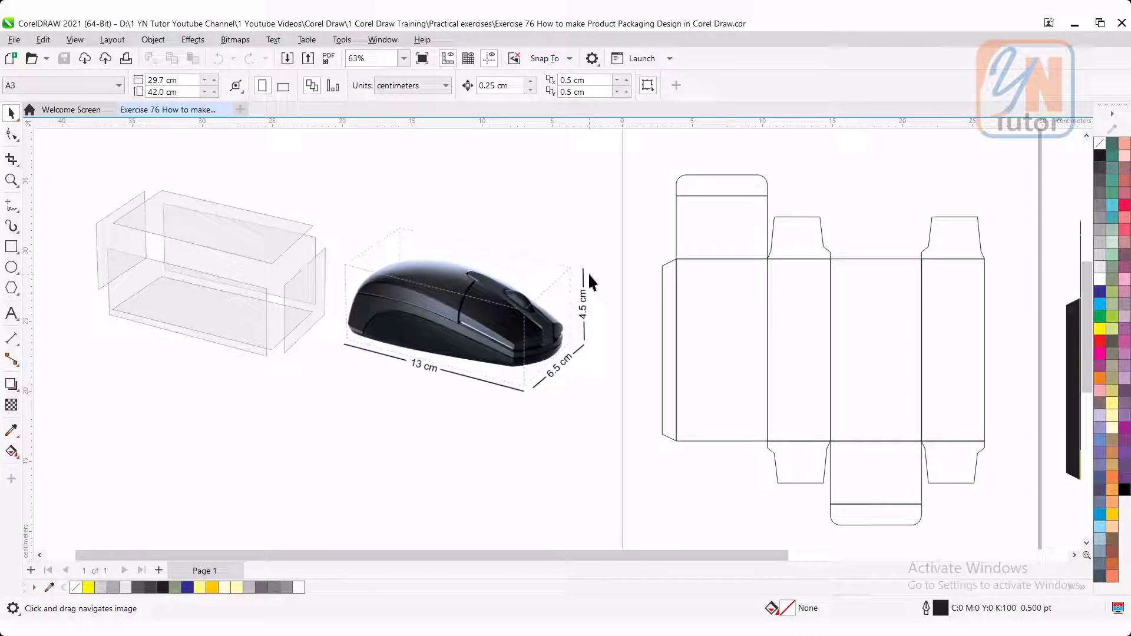
{"action": "scroll", "coordinate": [471, 324], "scroll_direction": "left", "scroll_amount": 1}
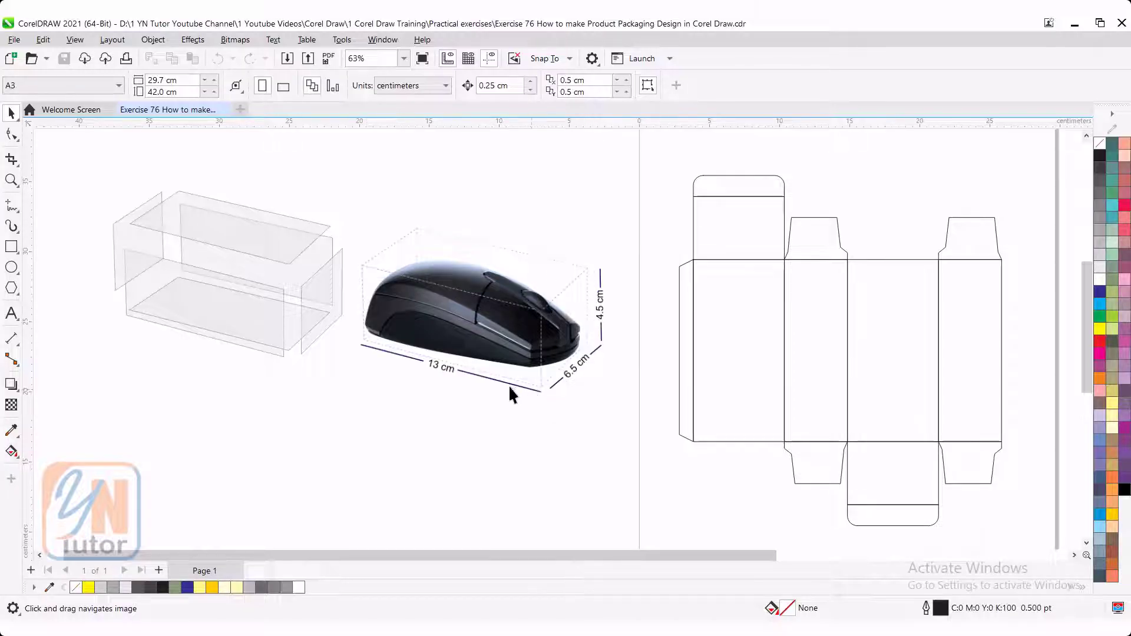
{"action": "left_click_drag", "start_coordinate": [496, 399], "coordinate": [465, 420]}
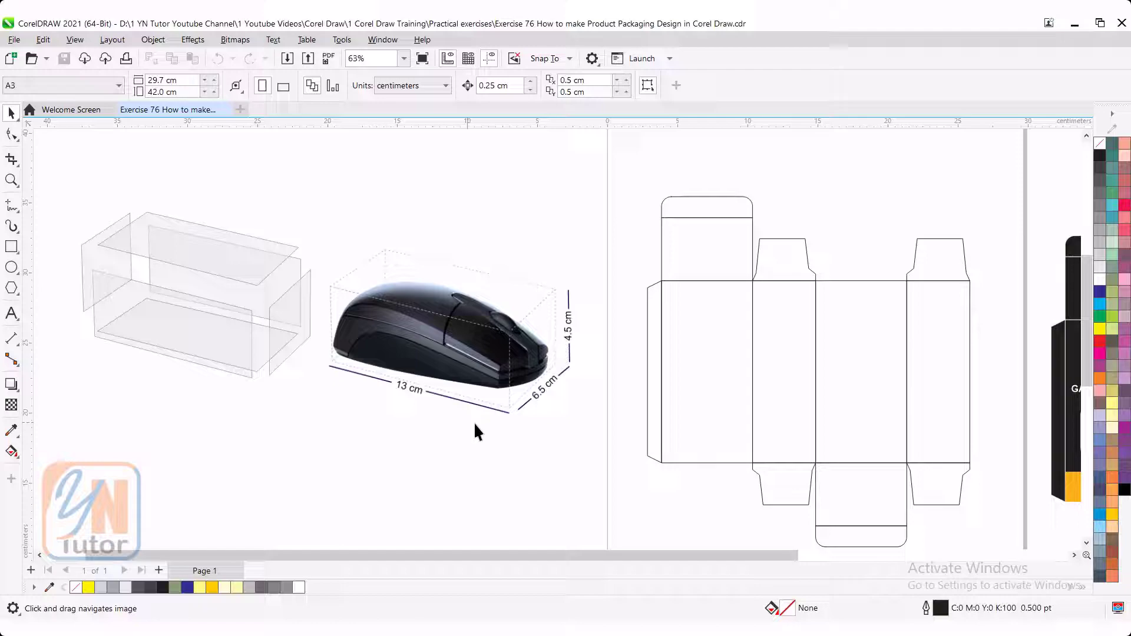
Step: Select the old dieline beside the finished box design and delete it
{"action": "left_click_drag", "start_coordinate": [600, 443], "coordinate": [316, 406]}
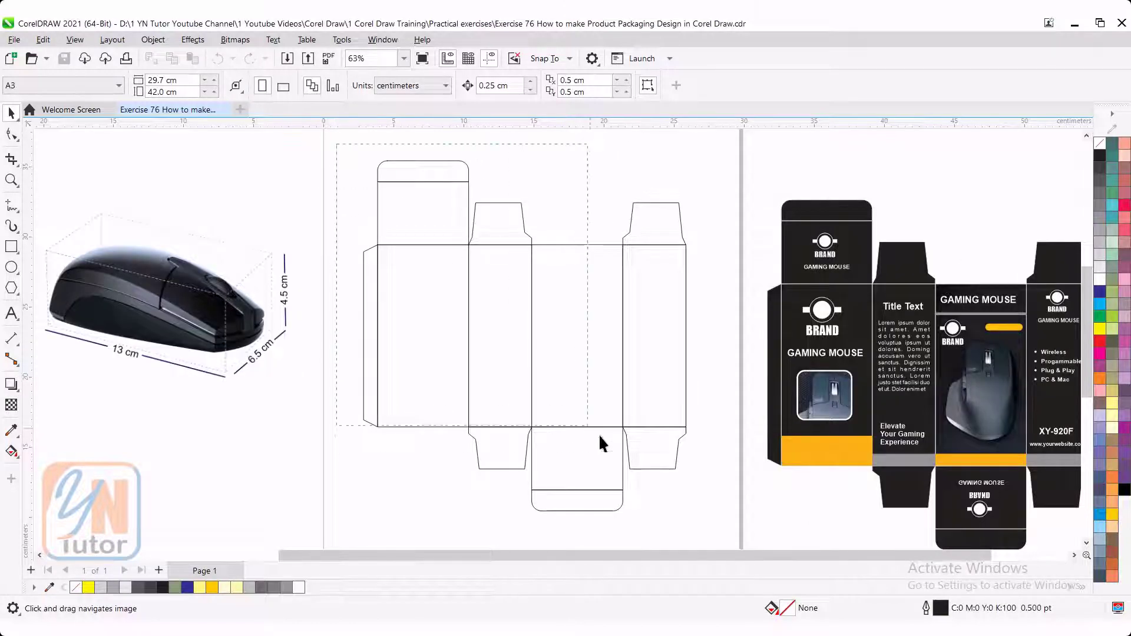
{"action": "left_click_drag", "start_coordinate": [690, 525], "coordinate": [693, 528]}
{"action": "key", "text": "Delete"}
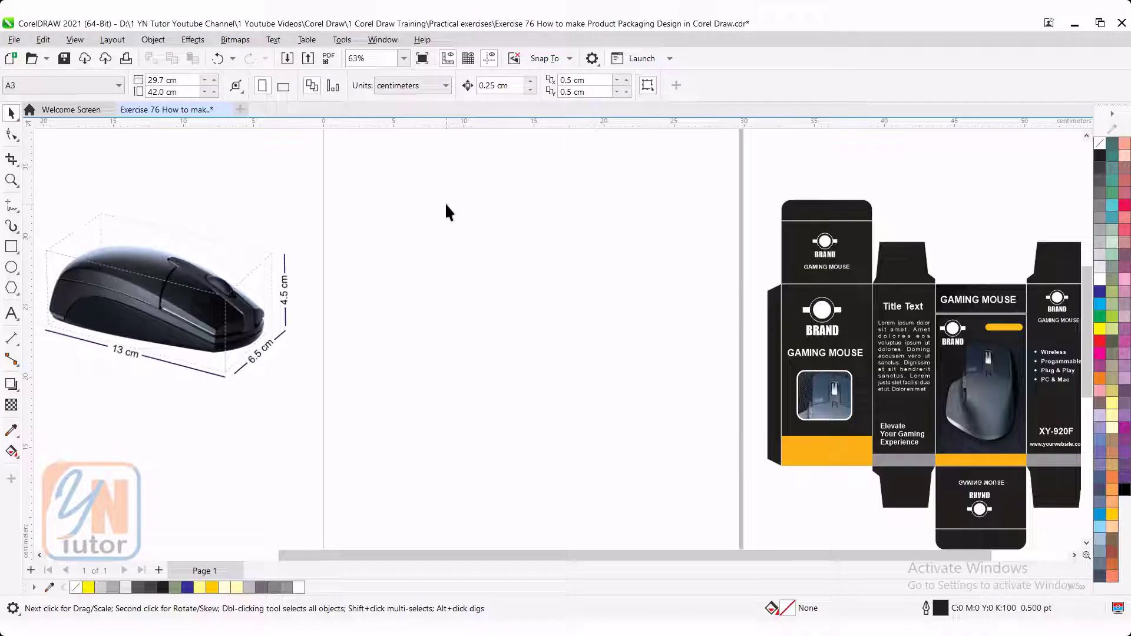
Step: Draw a small test square on the blank page, nudge it right, then deselect it
{"action": "left_click", "coordinate": [11, 247]}
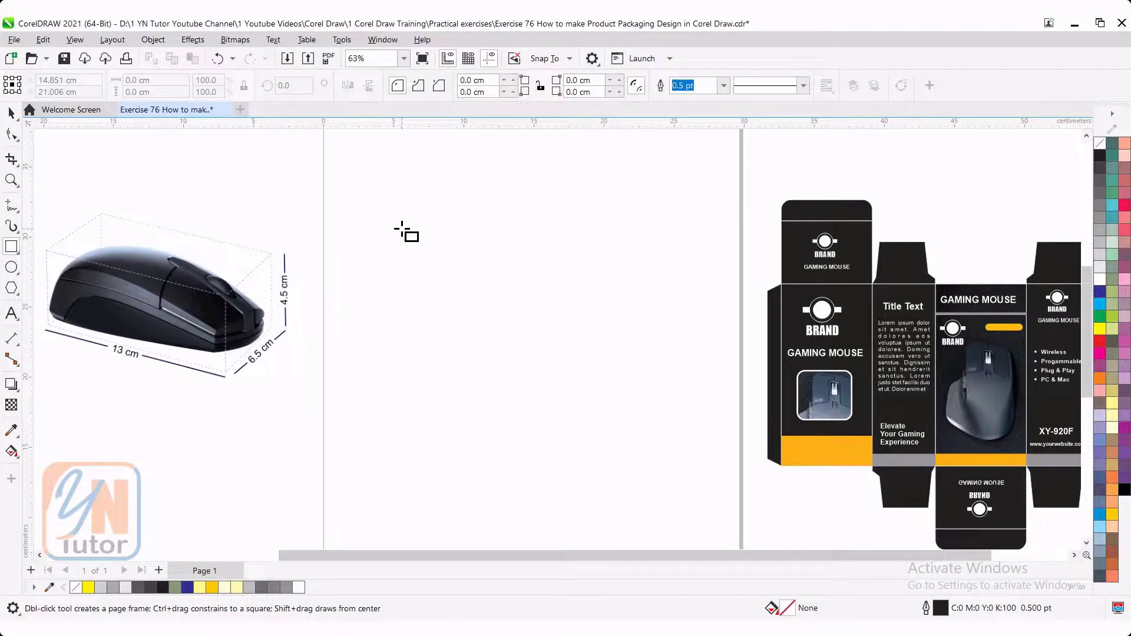
{"action": "left_click_drag", "start_coordinate": [401, 229], "coordinate": [434, 261]}
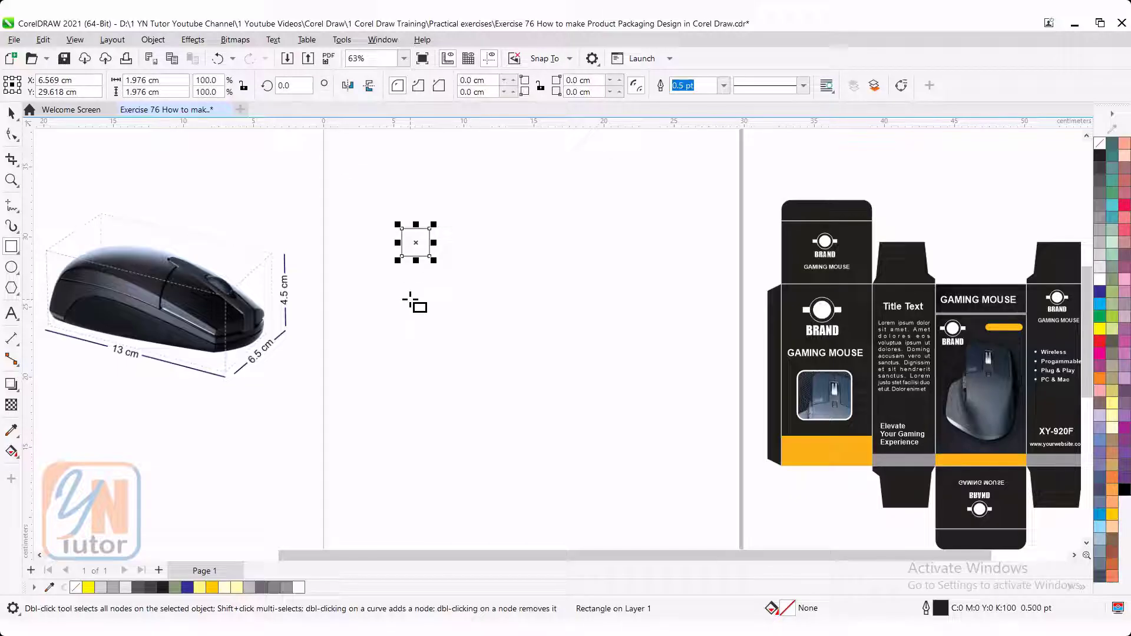
{"action": "key", "text": "Right"}
{"action": "key", "text": "Right"}
{"action": "key", "text": "Right"}
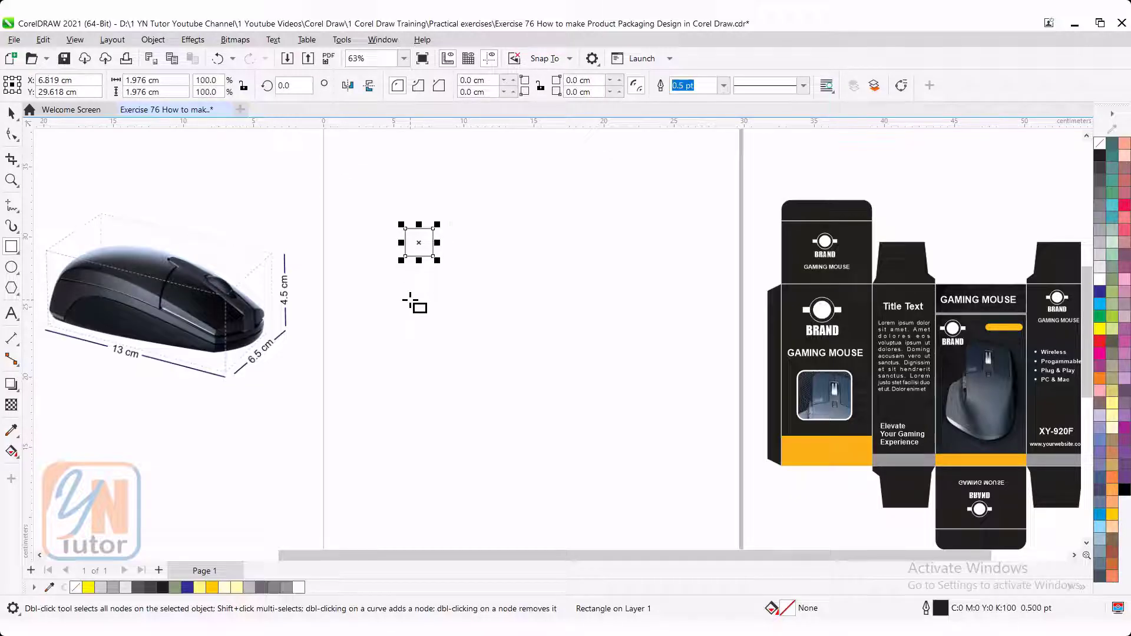
{"action": "key", "text": "Right"}
{"action": "key", "text": "Right"}
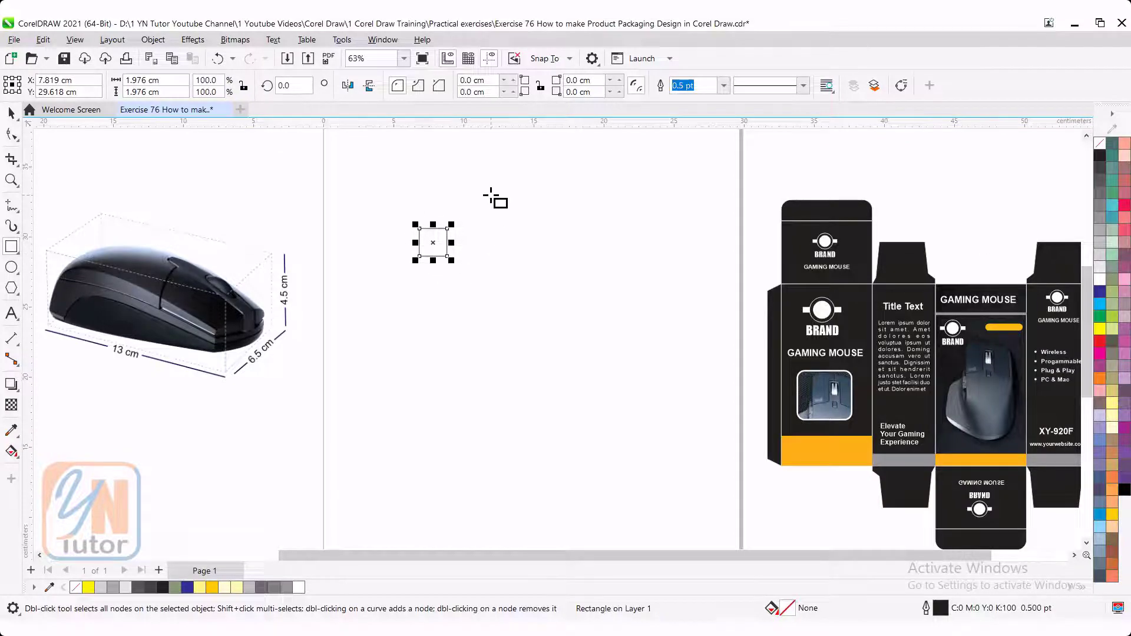
{"action": "left_click", "coordinate": [11, 113]}
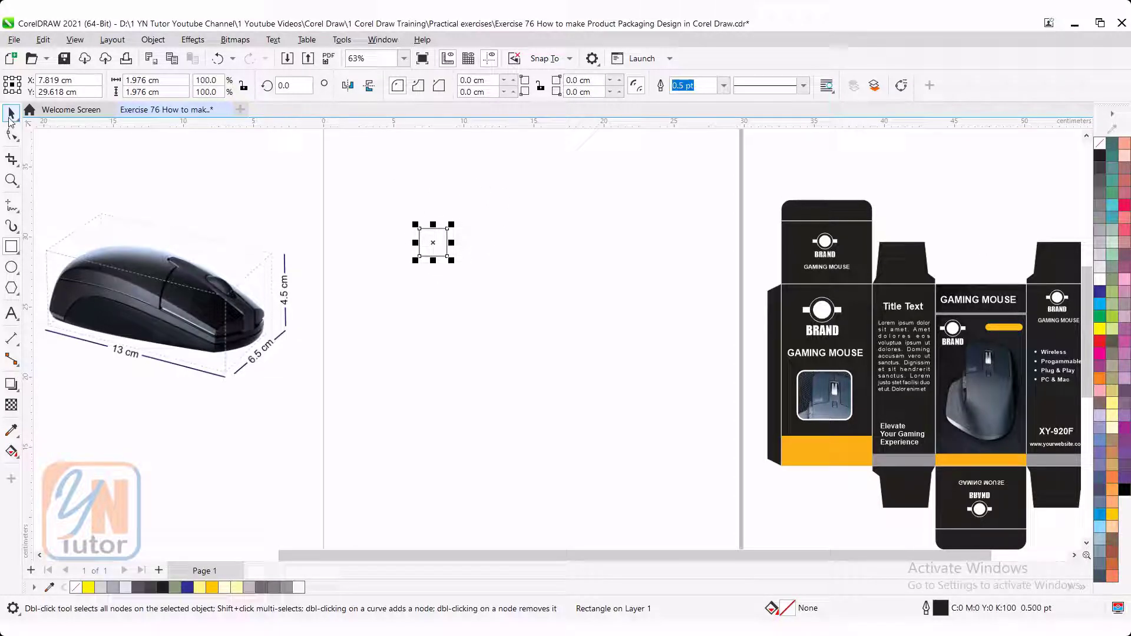
{"action": "left_click", "coordinate": [426, 188]}
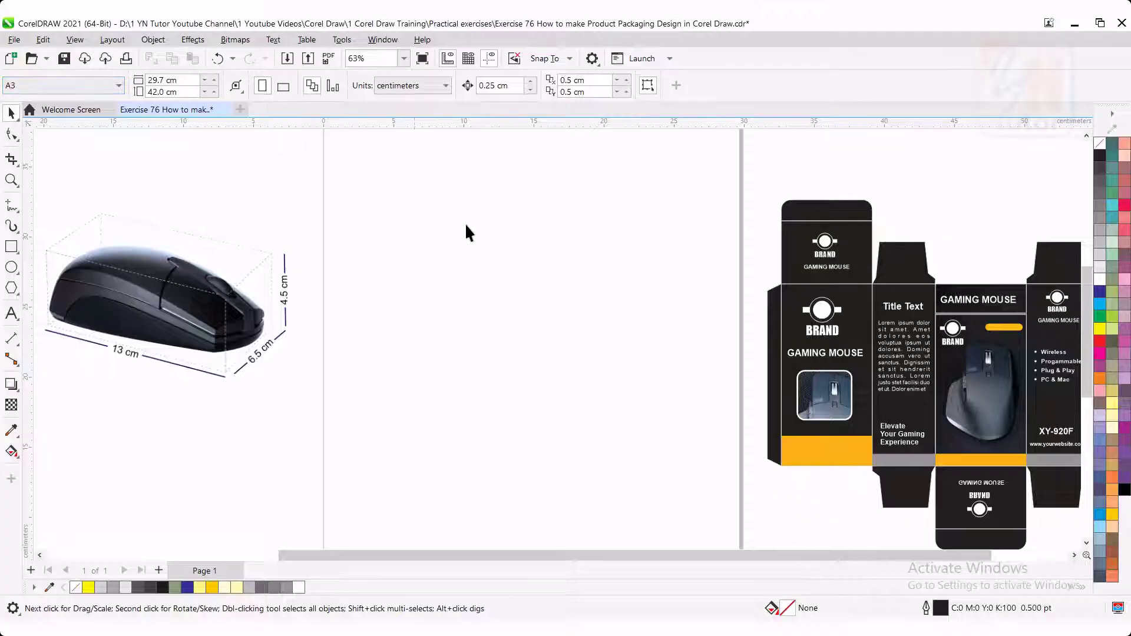
Step: Draw a rectangle and size it to 6.5 cm wide by 13 cm tall
{"action": "left_click_drag", "start_coordinate": [464, 373], "coordinate": [490, 367]}
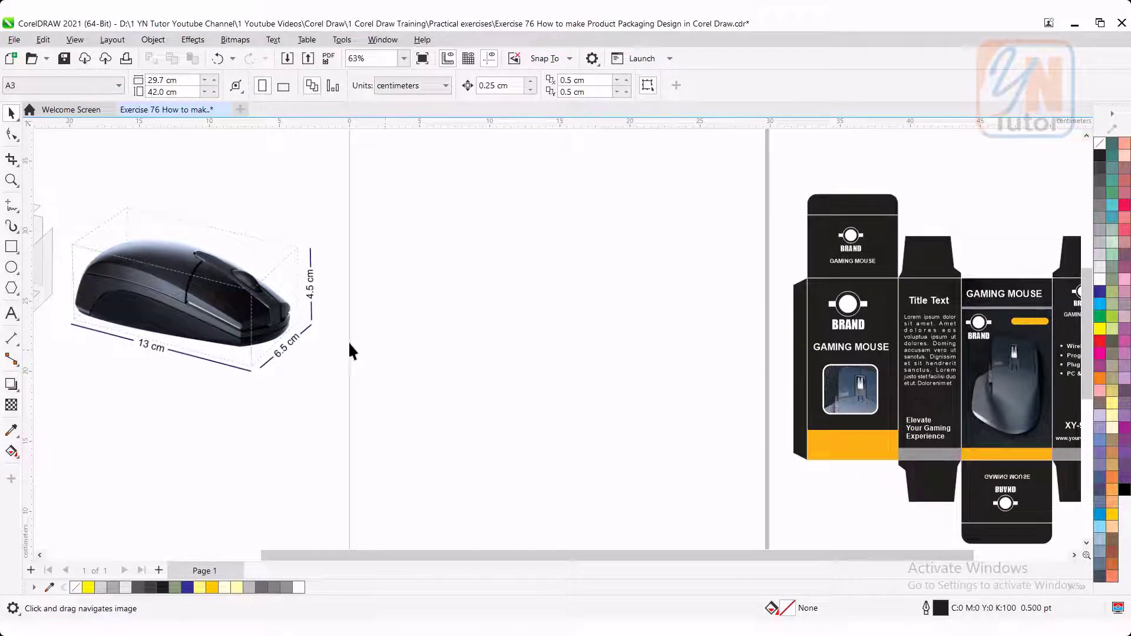
{"action": "left_click", "coordinate": [11, 246]}
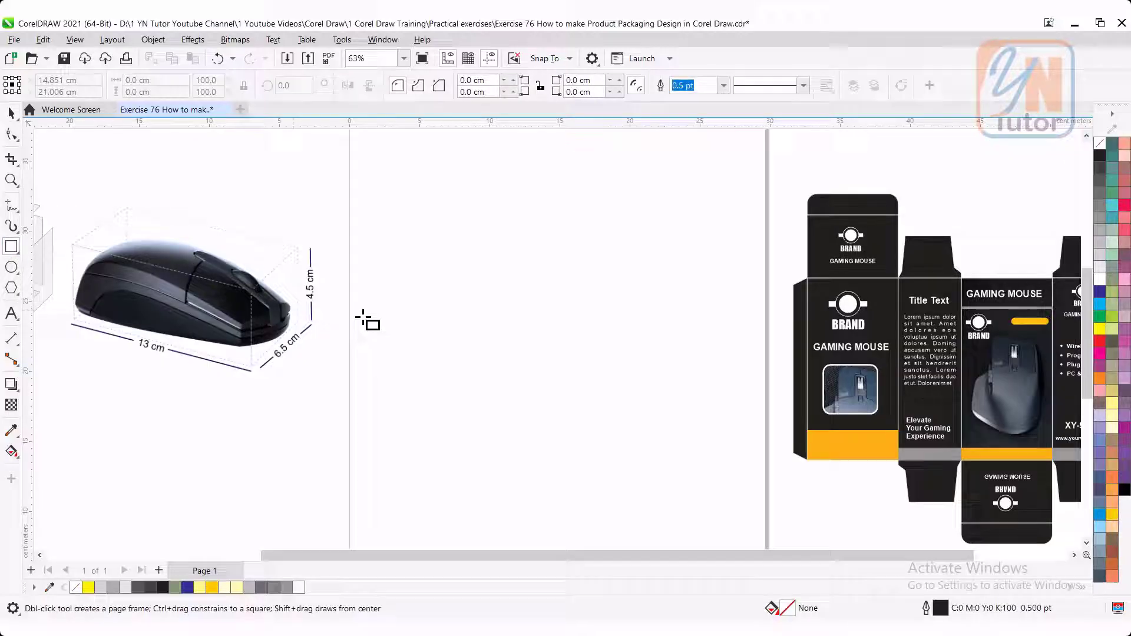
{"action": "left_click_drag", "start_coordinate": [426, 201], "coordinate": [524, 400]}
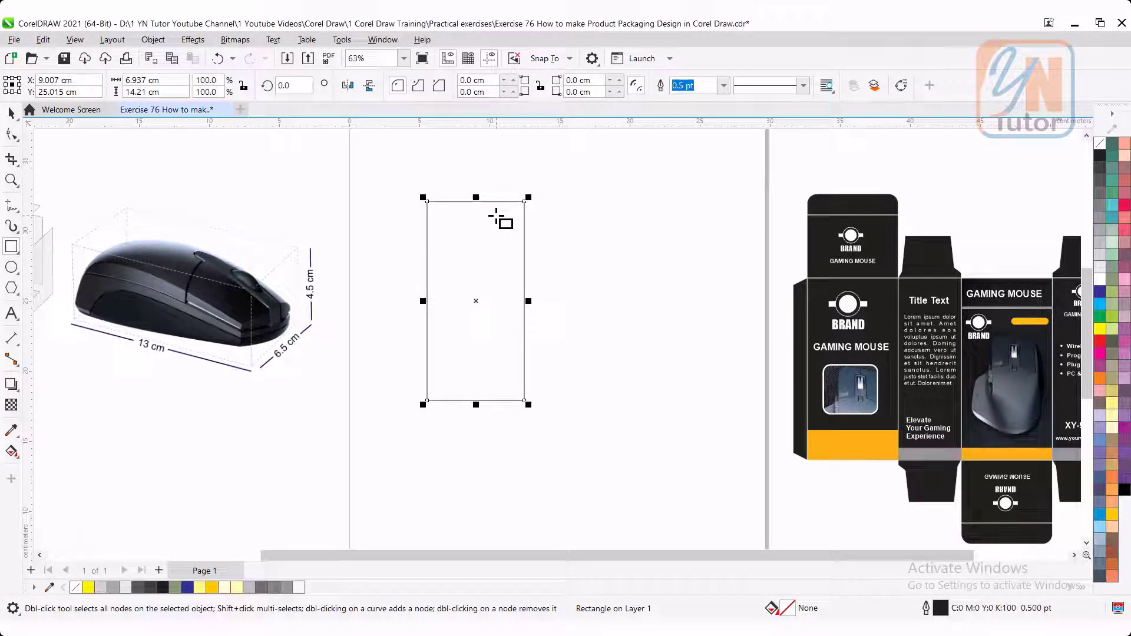
{"action": "left_click", "coordinate": [135, 81]}
{"action": "type", "text": "6."}
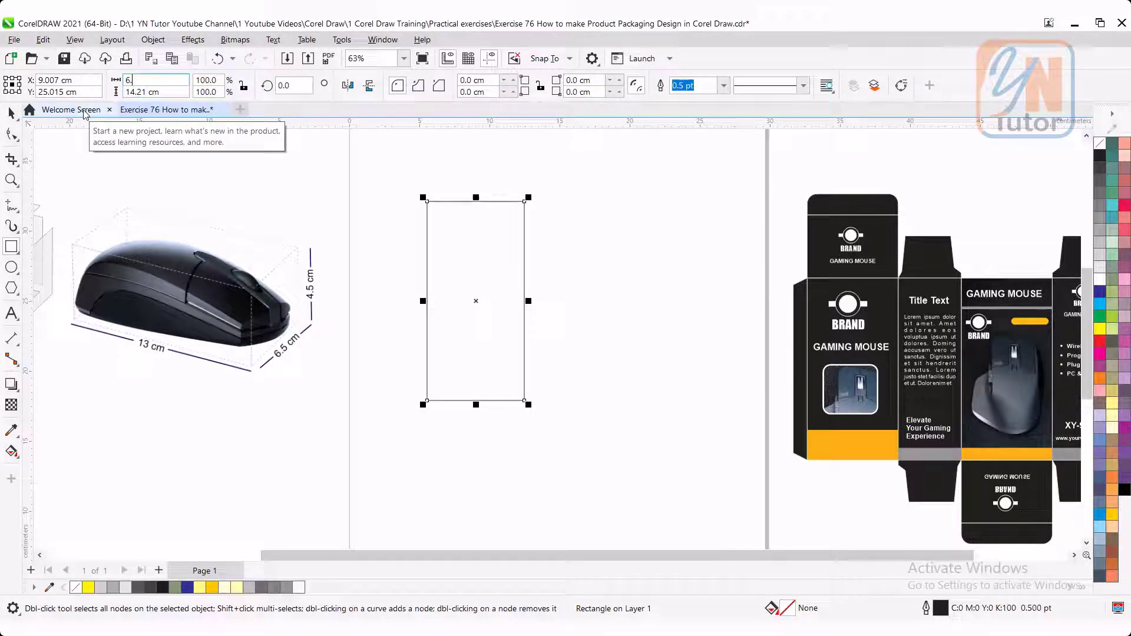
{"action": "type", "text": "5"}
{"action": "key", "text": "Tab"}
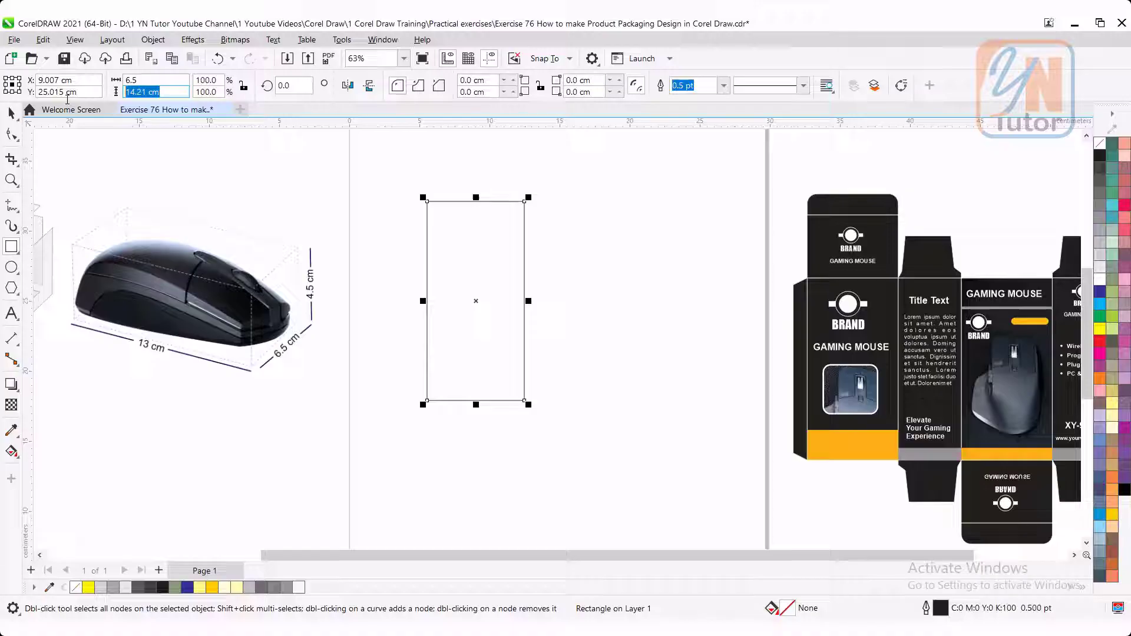
{"action": "type", "text": "13"}
{"action": "key", "text": "Return"}
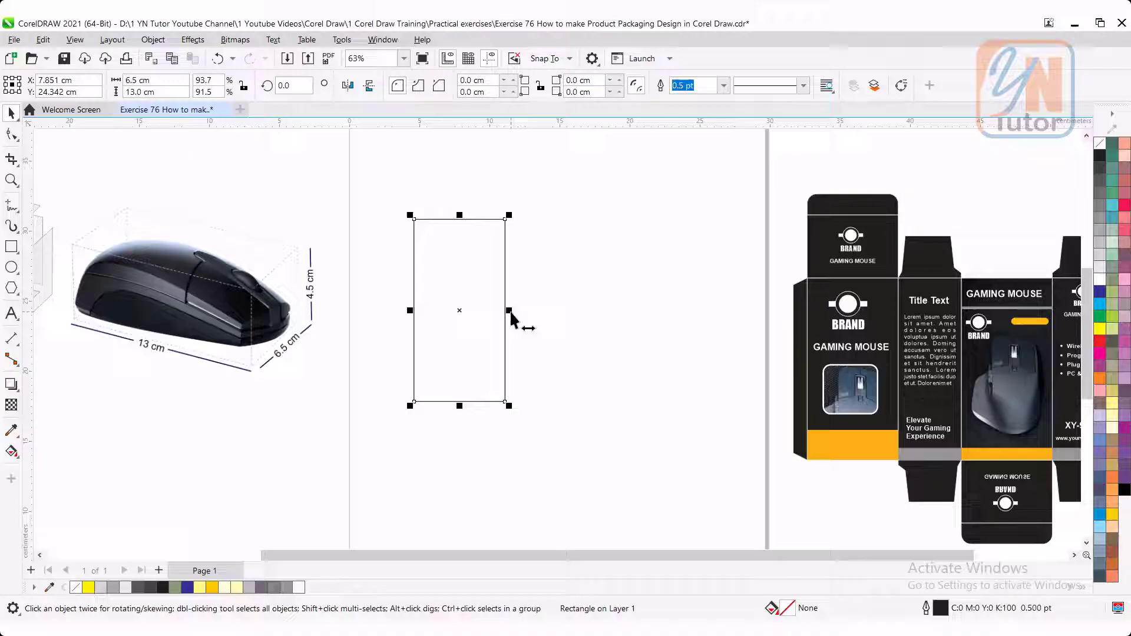
Step: Mirror a copy to the left and shrink it to 1 cm wide, anchored right-middle
{"action": "left_click_drag", "start_coordinate": [510, 313], "coordinate": [353, 304]}
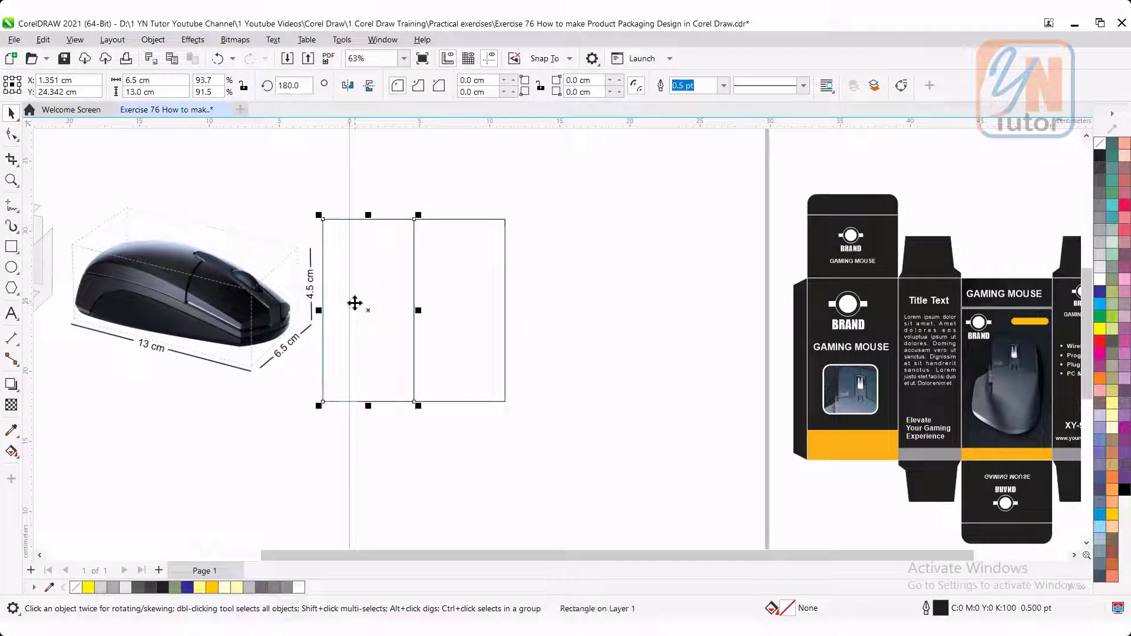
{"action": "left_click", "coordinate": [20, 86]}
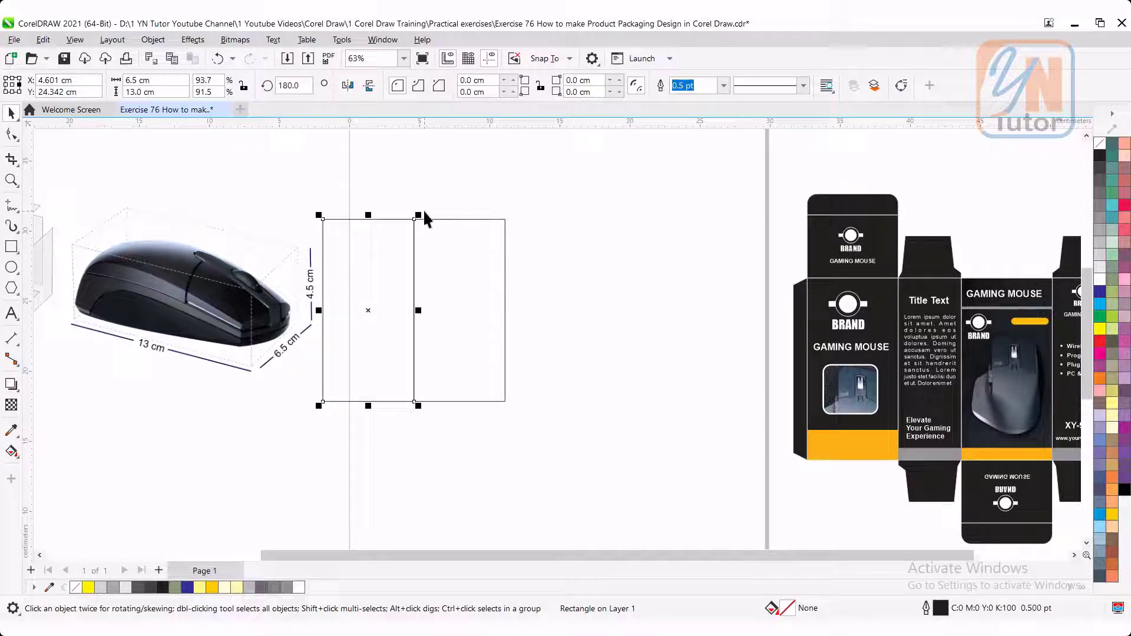
{"action": "left_click_drag", "start_coordinate": [169, 80], "coordinate": [112, 83]}
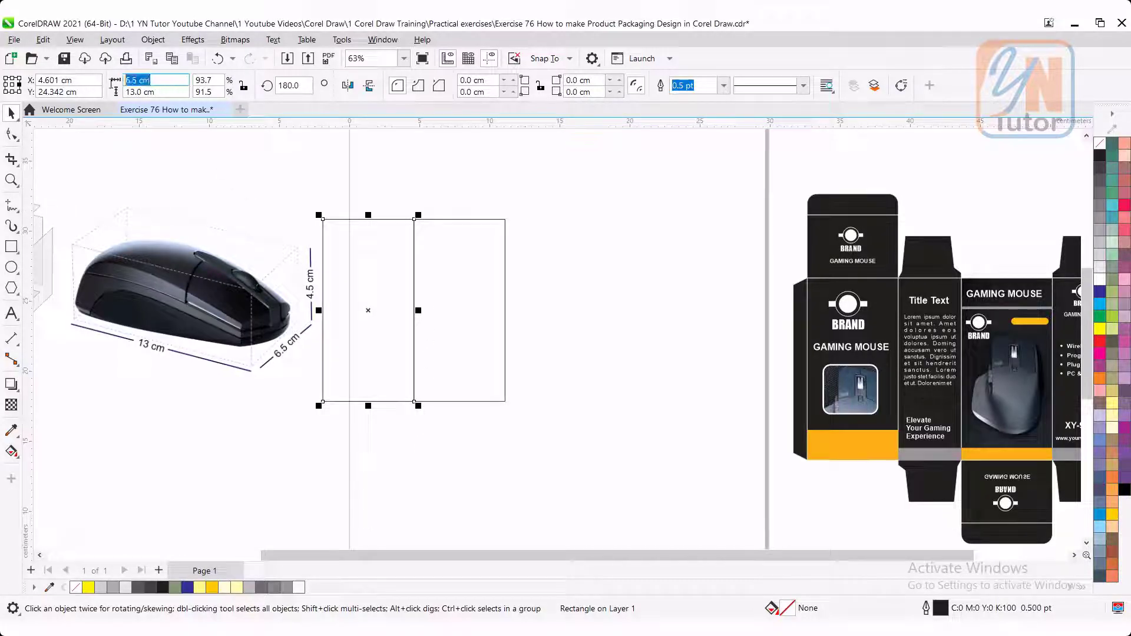
{"action": "type", "text": "1"}
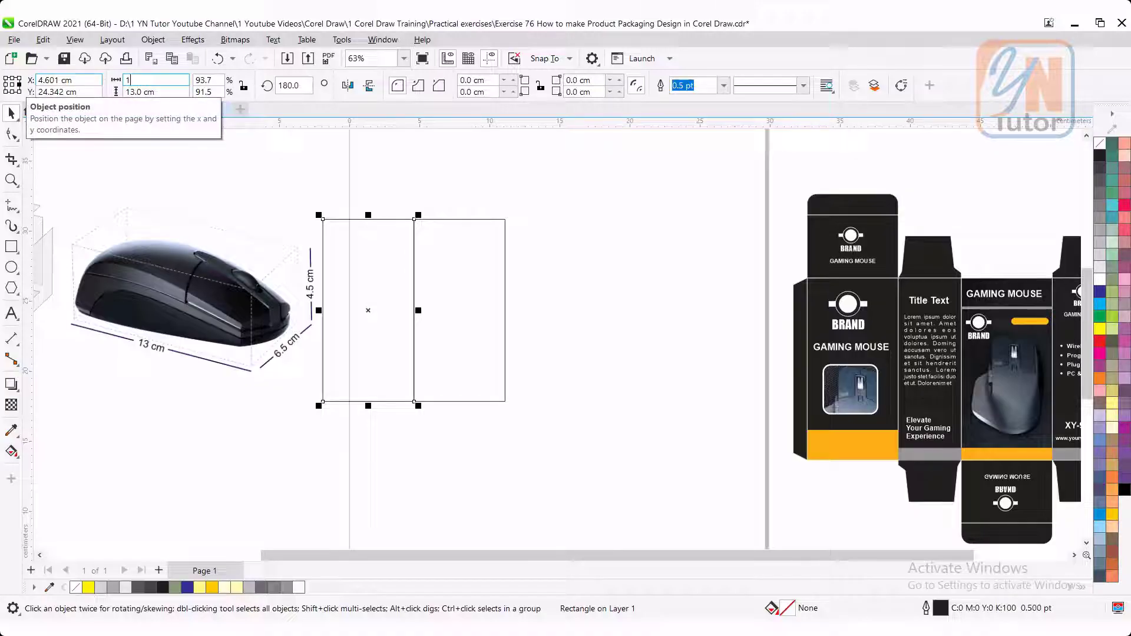
{"action": "key", "text": "Return"}
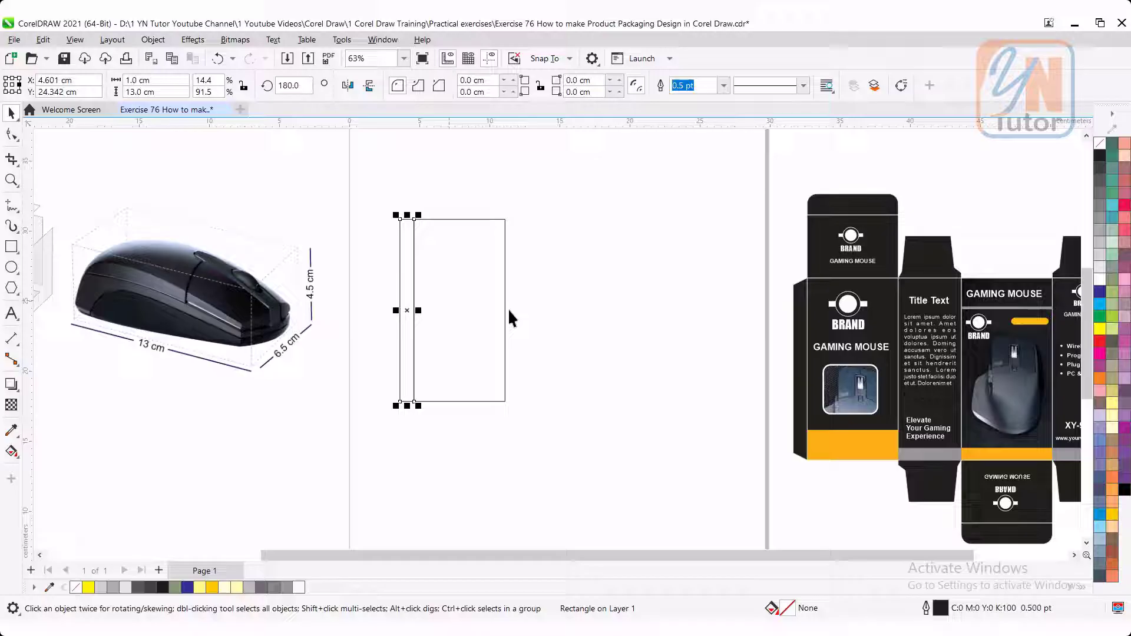
Step: Mirror a copy of the 6.5 cm panel to the right and narrow it to 4.5 cm
{"action": "left_click", "coordinate": [471, 291]}
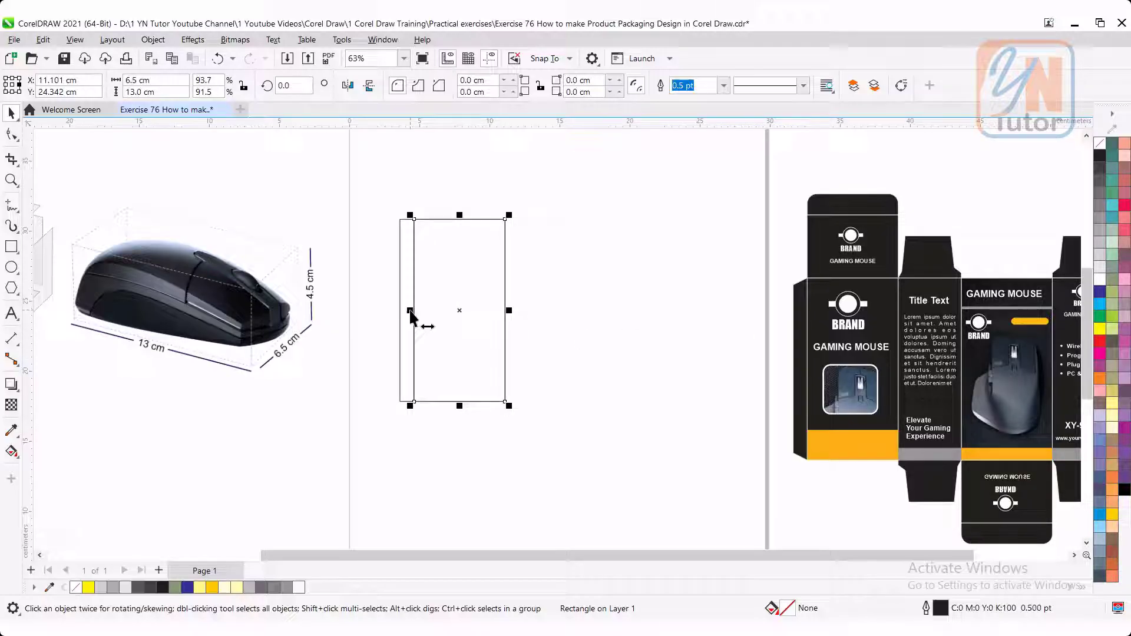
{"action": "left_click_drag", "start_coordinate": [410, 310], "coordinate": [564, 320]}
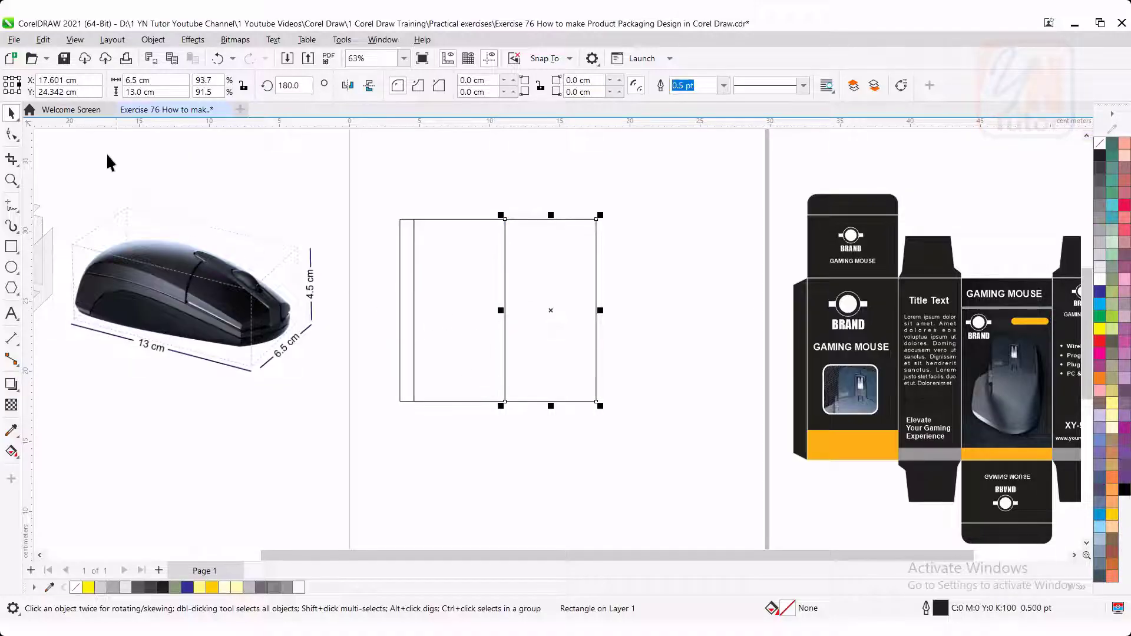
{"action": "left_click", "coordinate": [8, 85]}
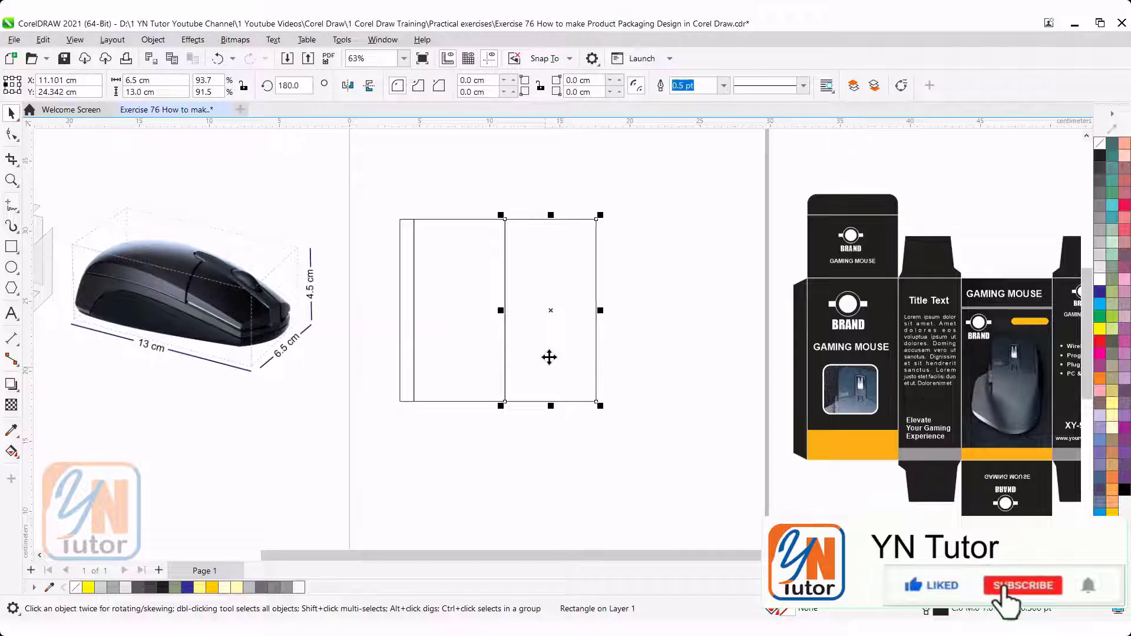
{"action": "left_click", "coordinate": [148, 81]}
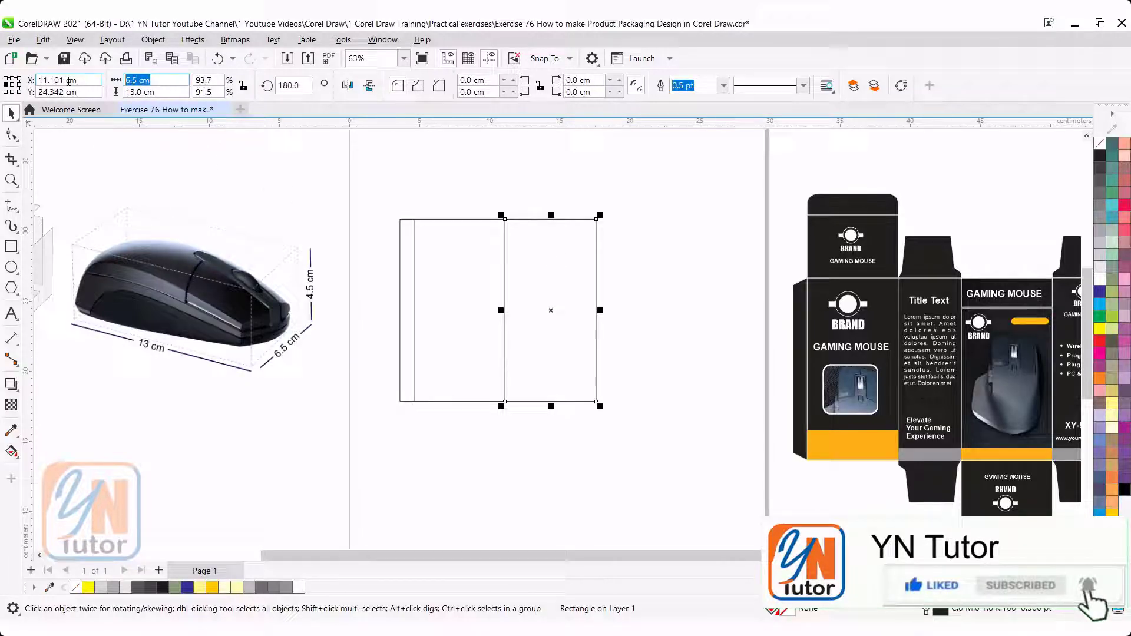
{"action": "type", "text": "4.5"}
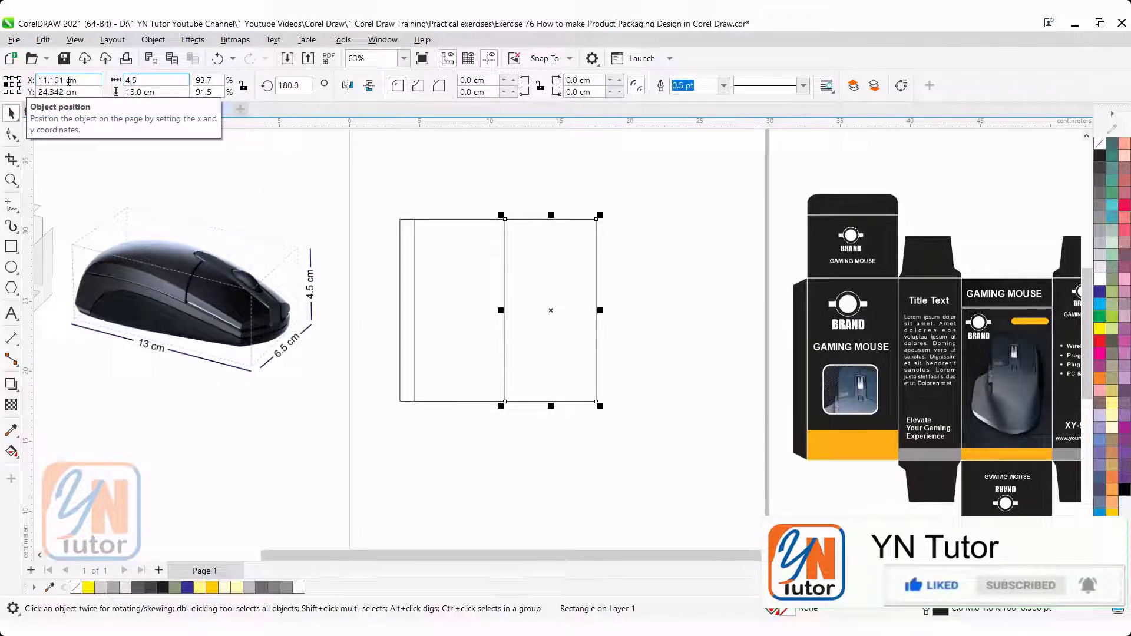
{"action": "key", "text": "Return"}
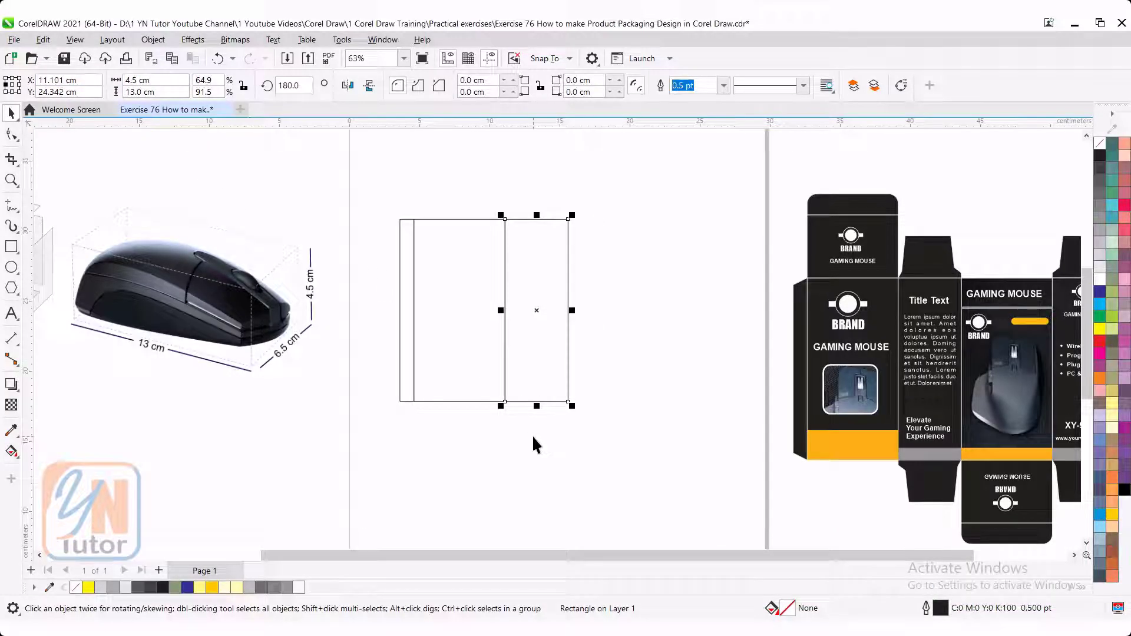
Step: Copy the 6.5 cm and 4.5 cm panels to the right, snapped flush, forming four panels
{"action": "left_click_drag", "start_coordinate": [531, 435], "coordinate": [454, 333]}
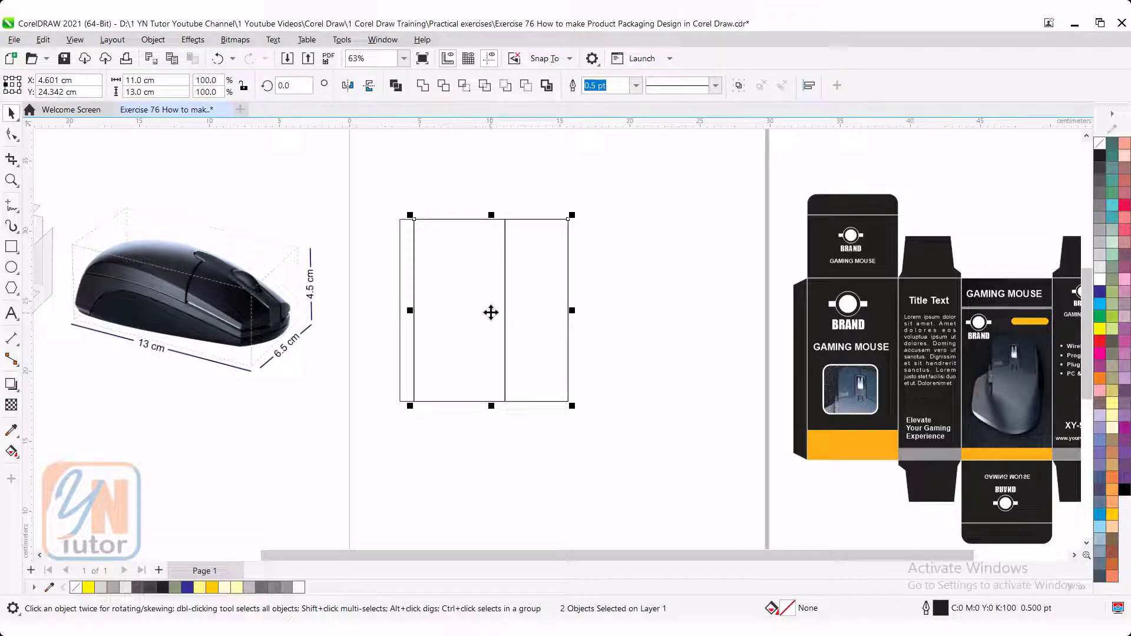
{"action": "left_click_drag", "start_coordinate": [491, 312], "coordinate": [674, 314]}
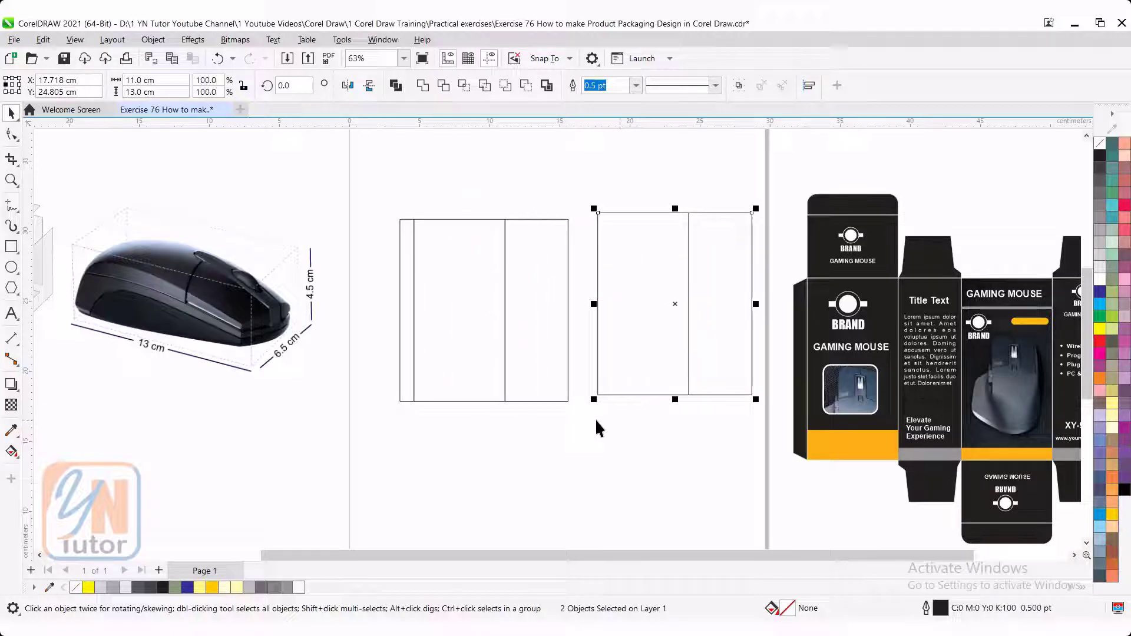
{"action": "left_click_drag", "start_coordinate": [597, 395], "coordinate": [570, 404]}
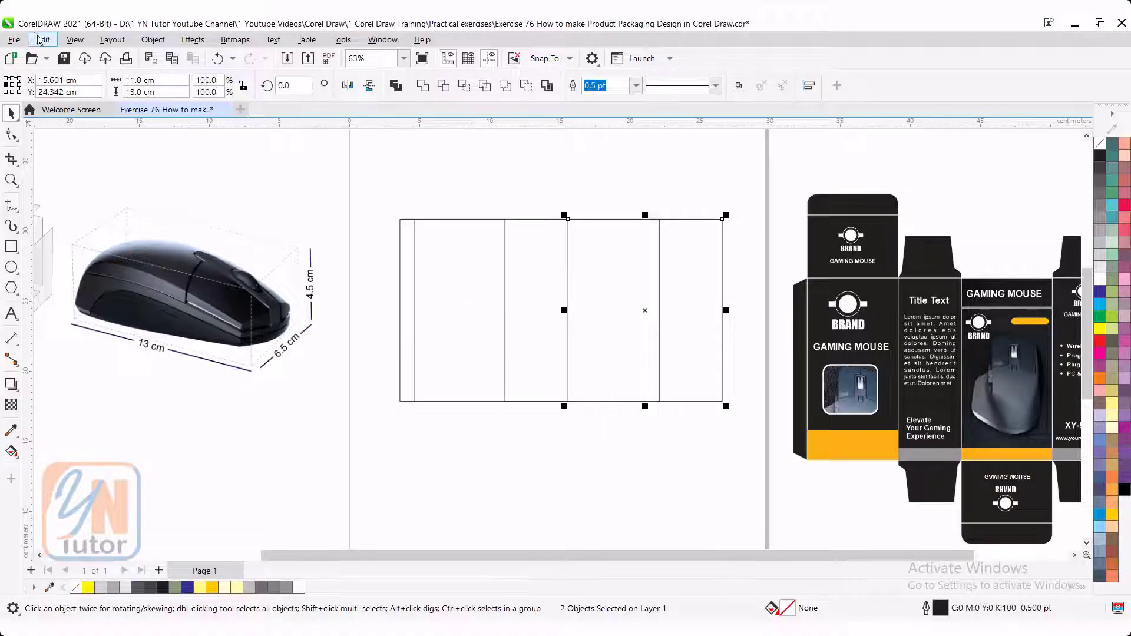
Step: Turn off snapping to objects in the View settings
{"action": "left_click", "coordinate": [77, 42]}
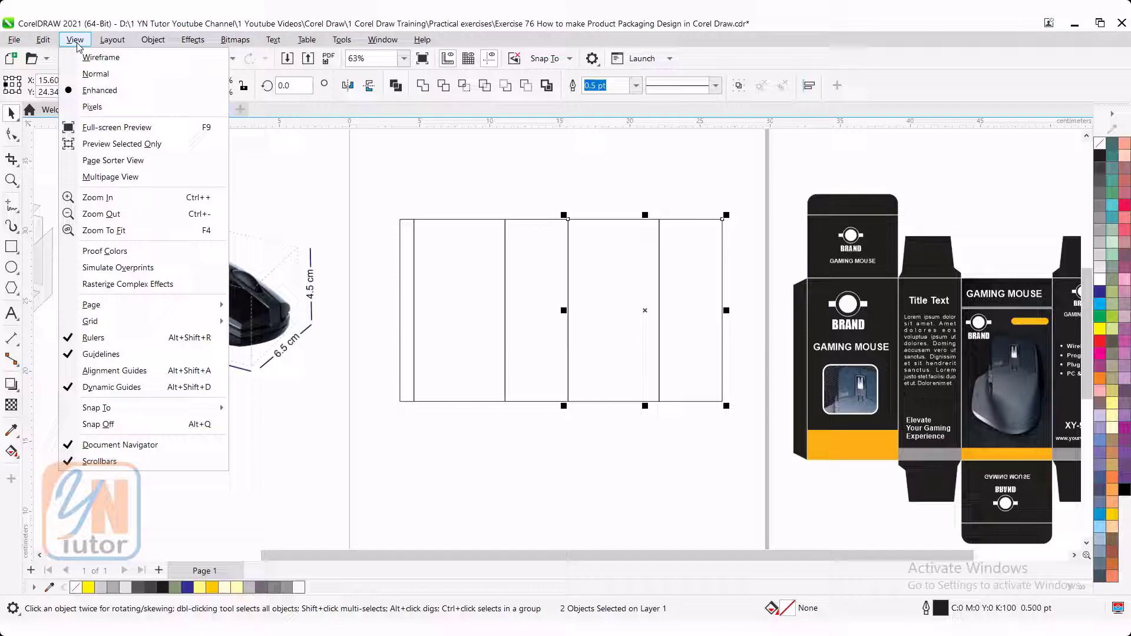
{"action": "mouse_move", "coordinate": [107, 413]}
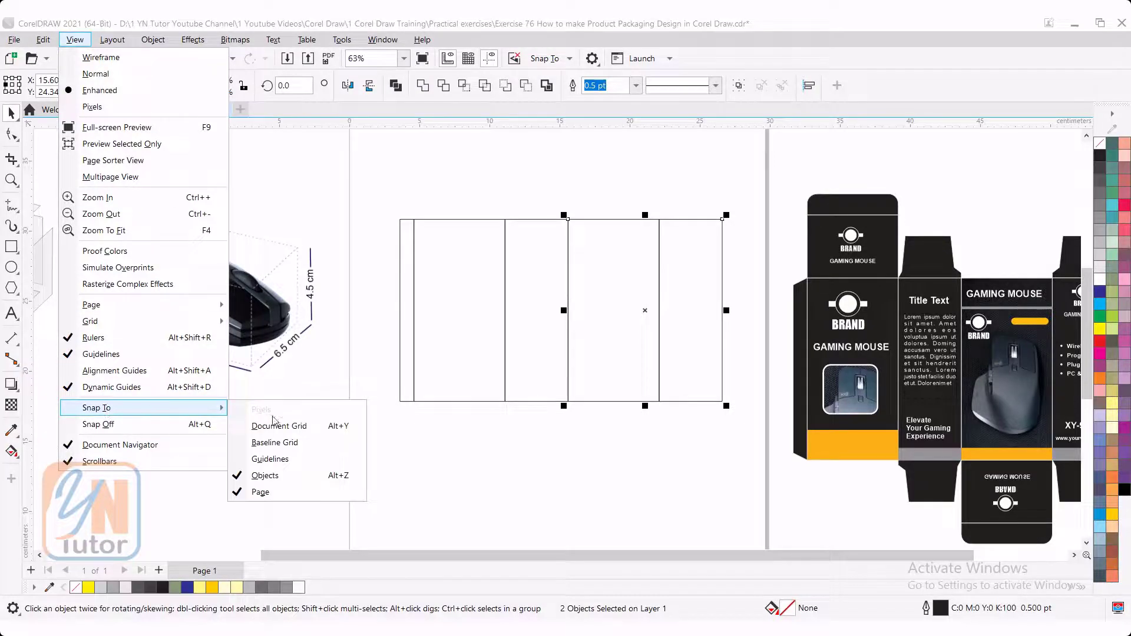
{"action": "left_click", "coordinate": [265, 475]}
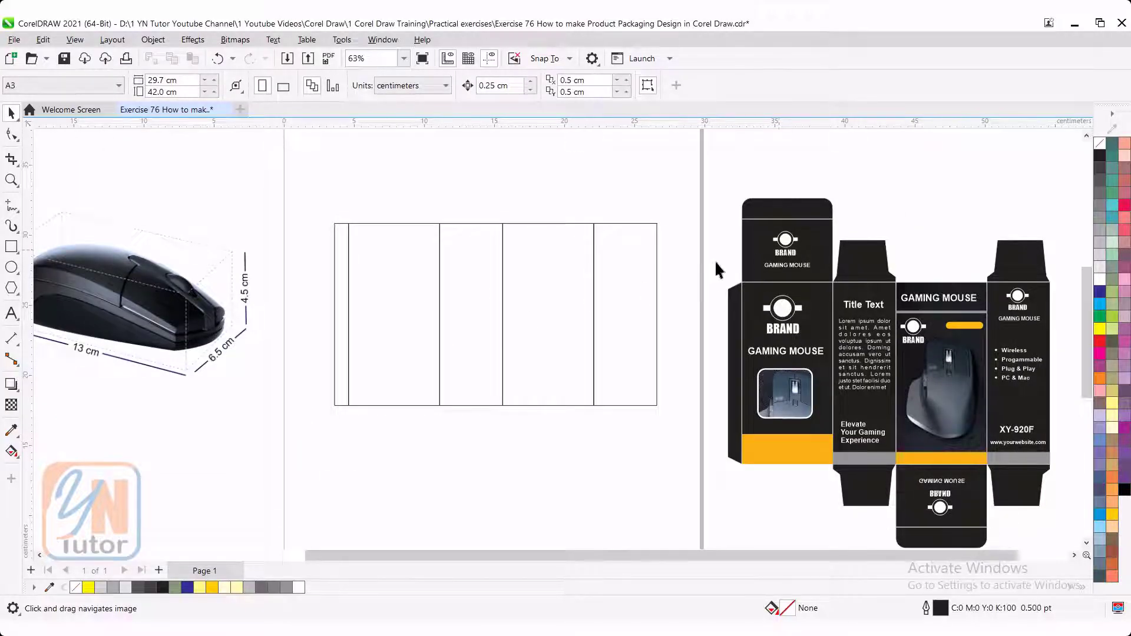
Step: Mirror a copy of the first wide panel upward and set its height to 4.5 cm
{"action": "left_click", "coordinate": [407, 272]}
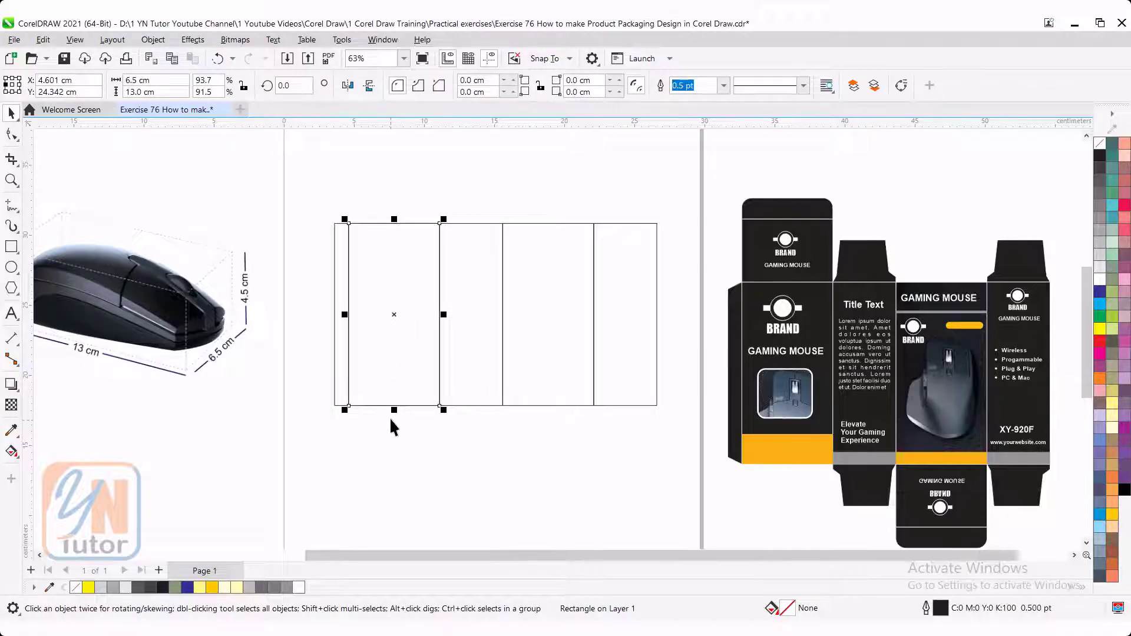
{"action": "left_click_drag", "start_coordinate": [393, 410], "coordinate": [392, 167]}
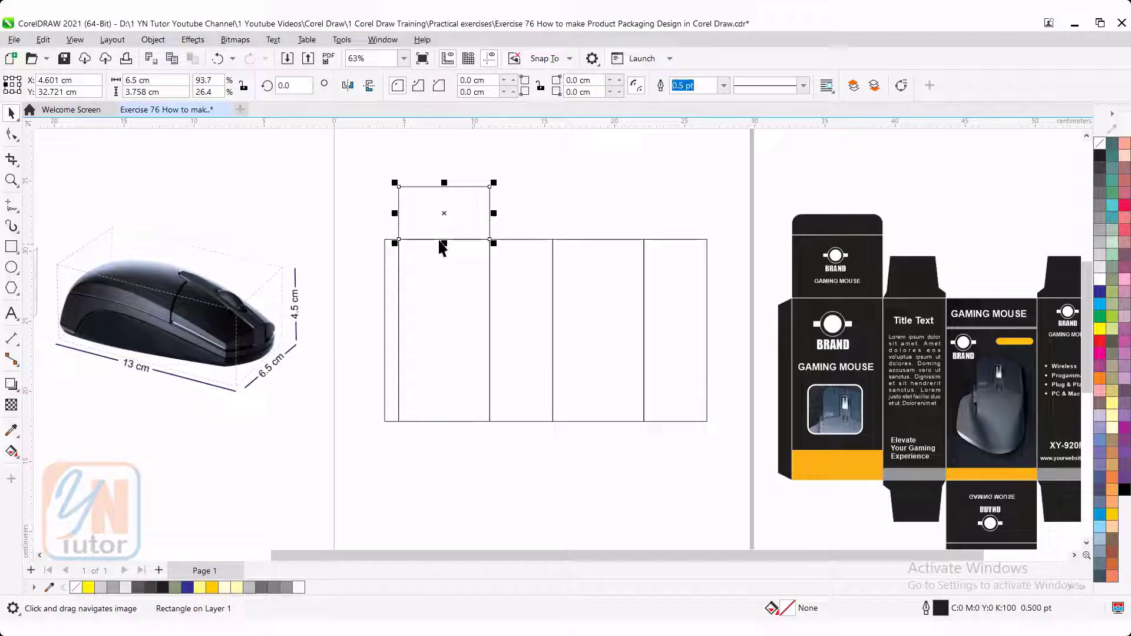
{"action": "left_click", "coordinate": [12, 85]}
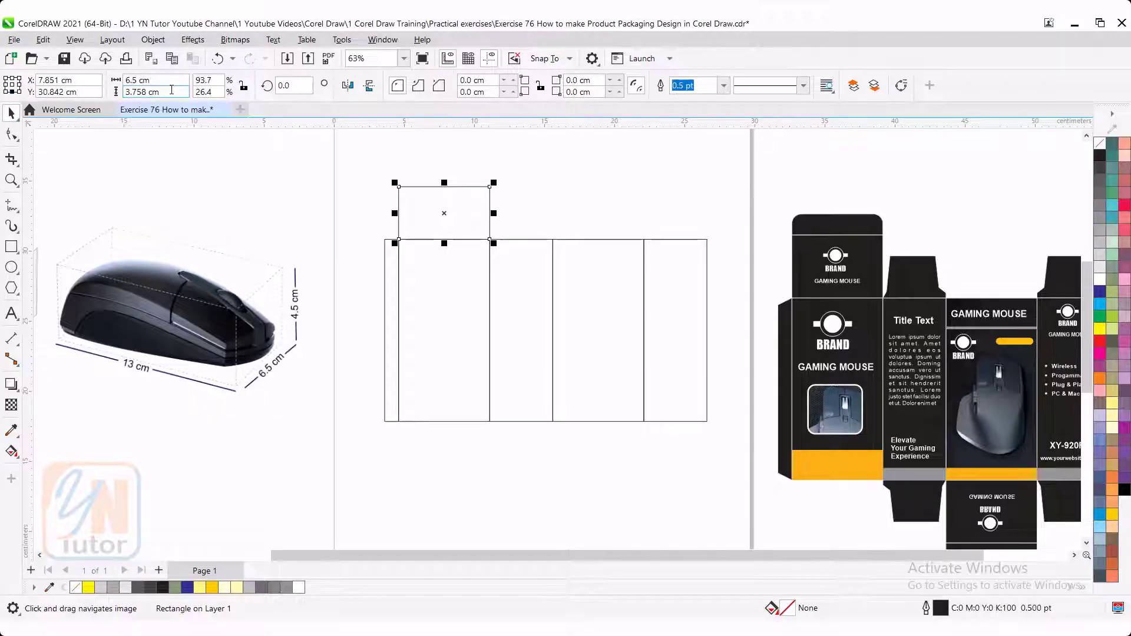
{"action": "left_click_drag", "start_coordinate": [164, 92], "coordinate": [125, 92]}
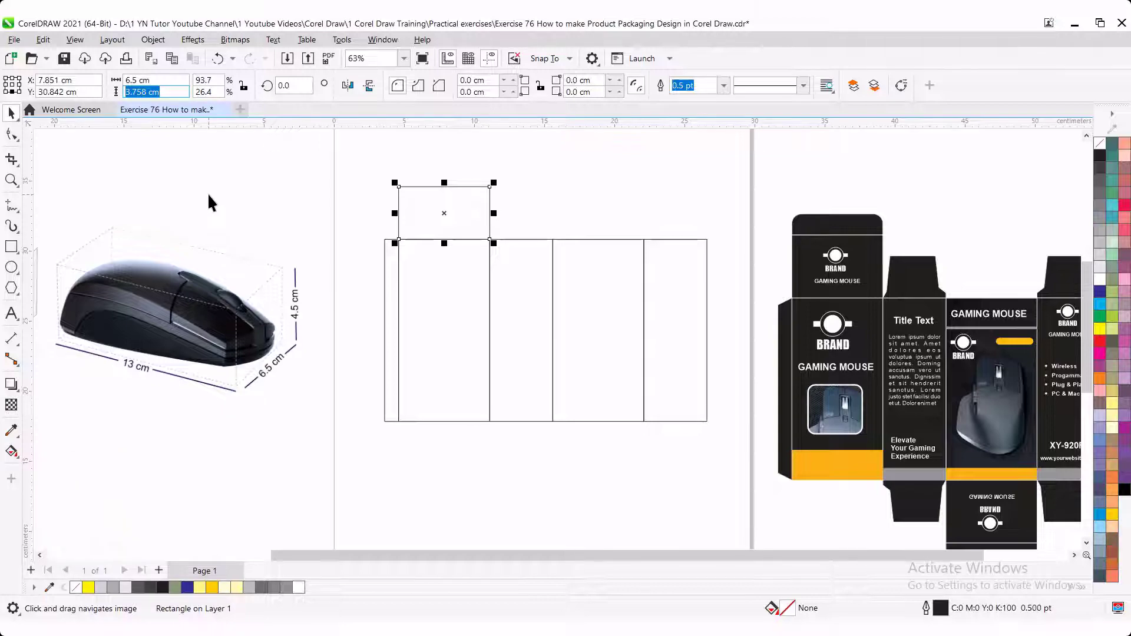
{"action": "type", "text": "4.5"}
{"action": "key", "text": "Return"}
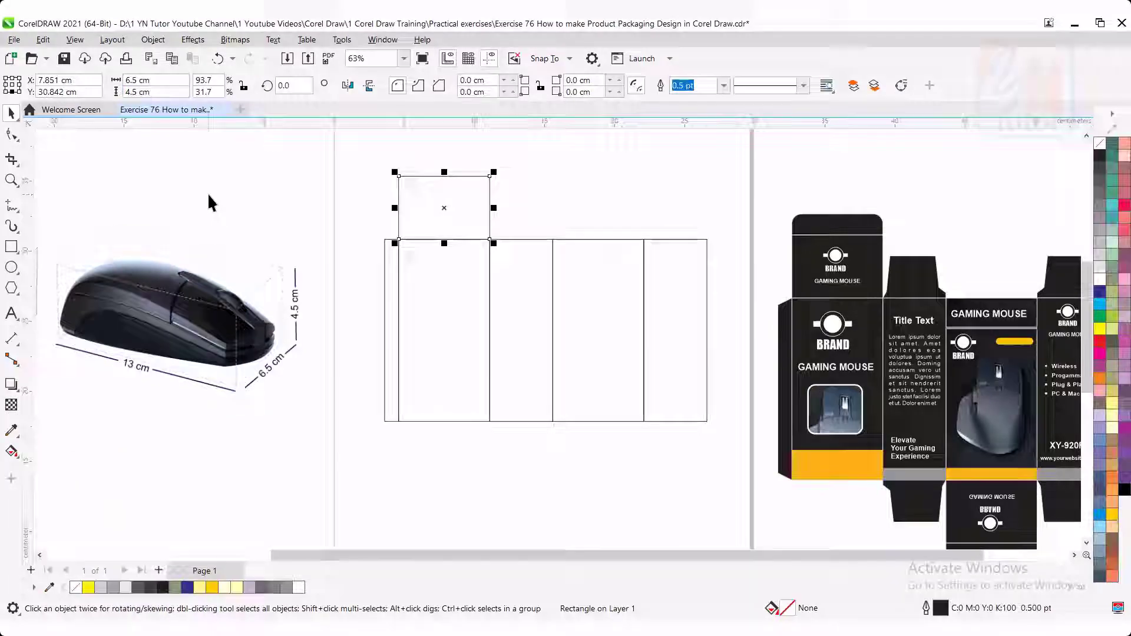
{"action": "left_click_drag", "start_coordinate": [207, 193], "coordinate": [191, 236]}
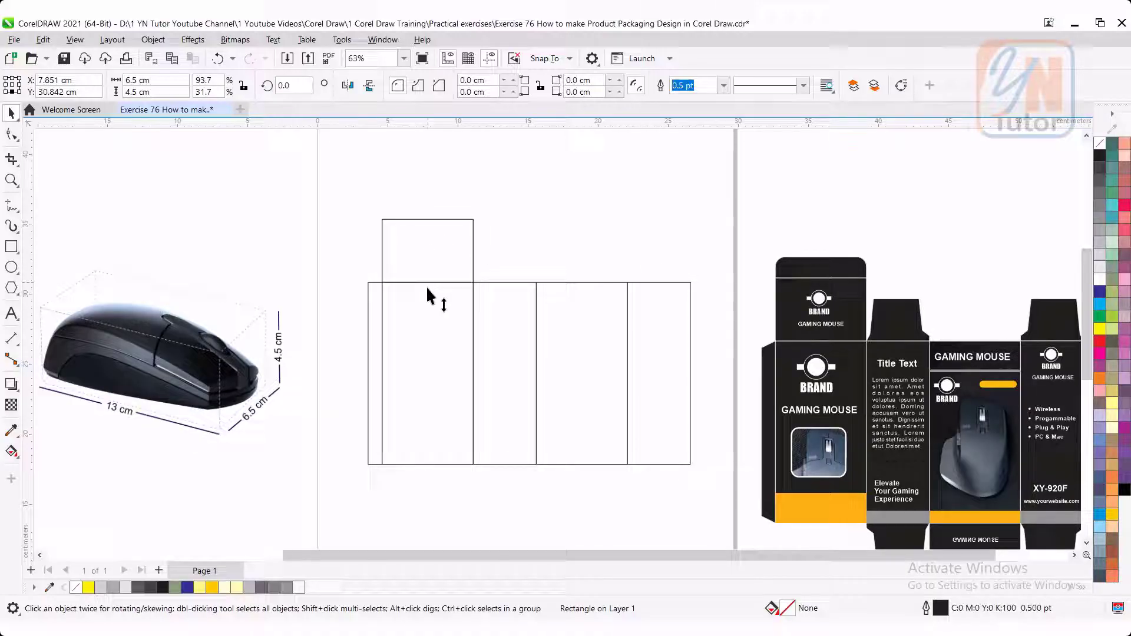
Step: Mirror the lid upward as a 1.5 cm tuck and round its top corners to 0.7 cm
{"action": "left_click_drag", "start_coordinate": [425, 285], "coordinate": [427, 194]}
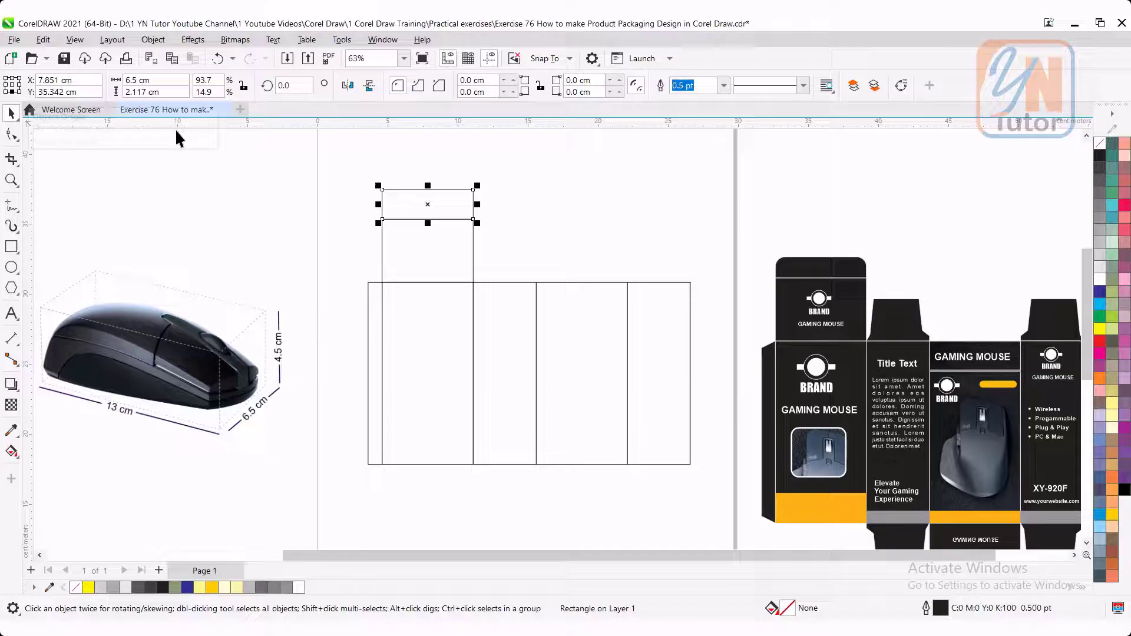
{"action": "left_click", "coordinate": [168, 92]}
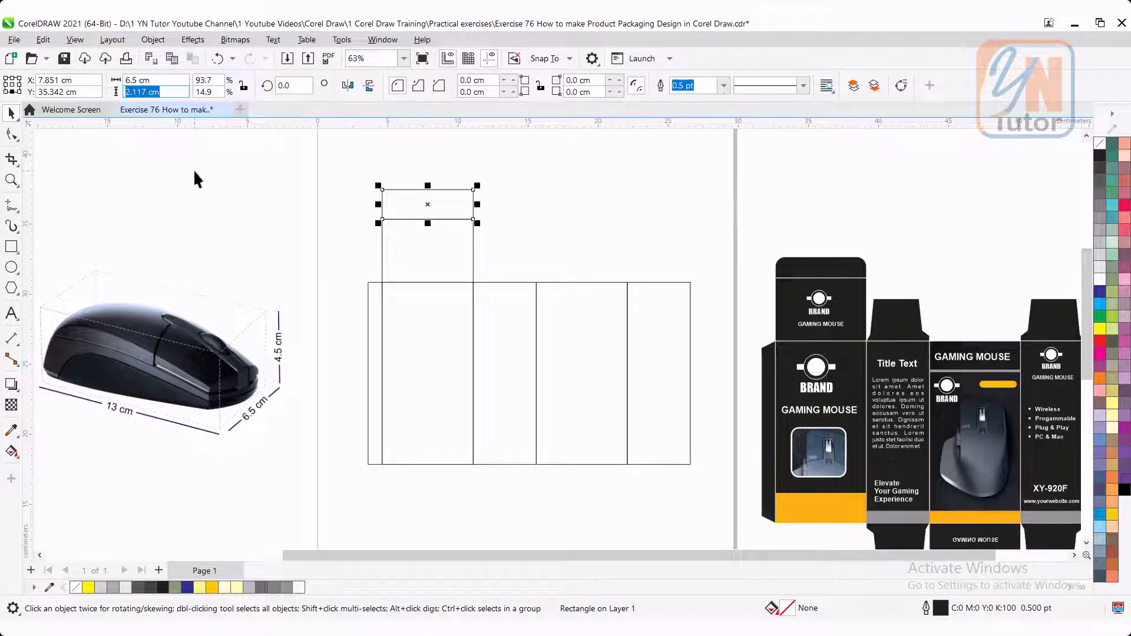
{"action": "type", "text": "1.5"}
{"action": "key", "text": "Return"}
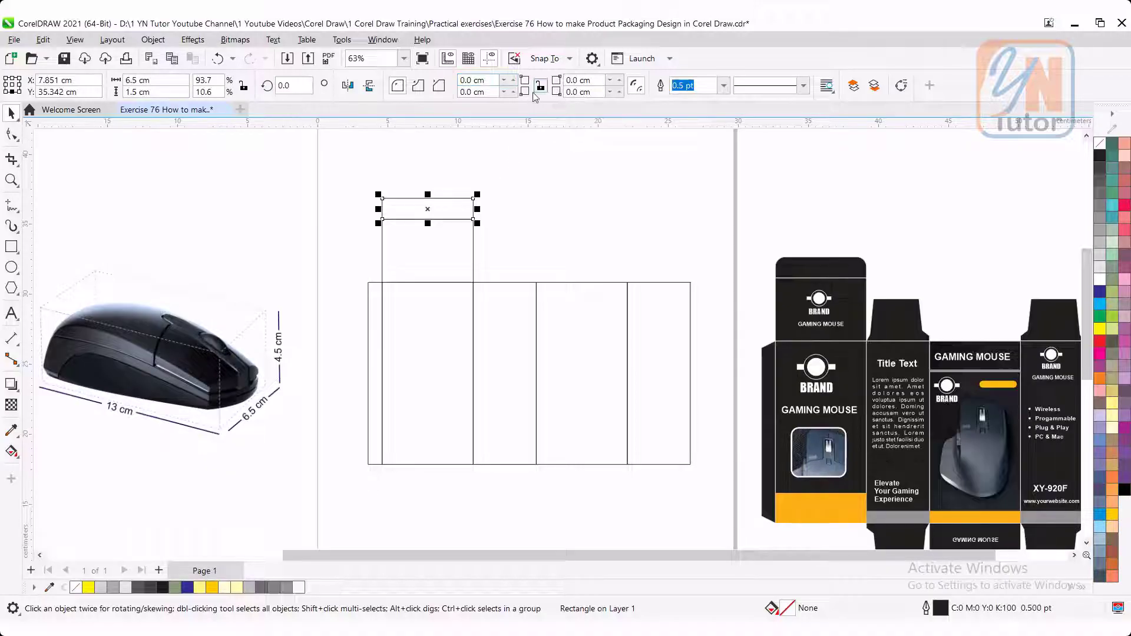
{"action": "key", "text": "ctrl+z"}
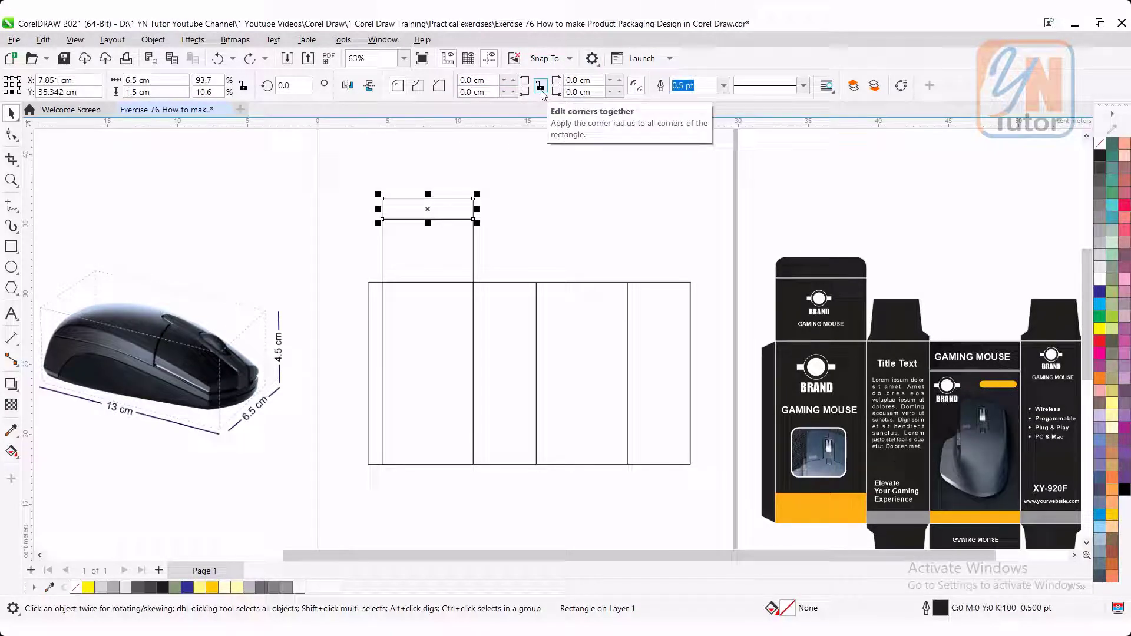
{"action": "left_click", "coordinate": [479, 80]}
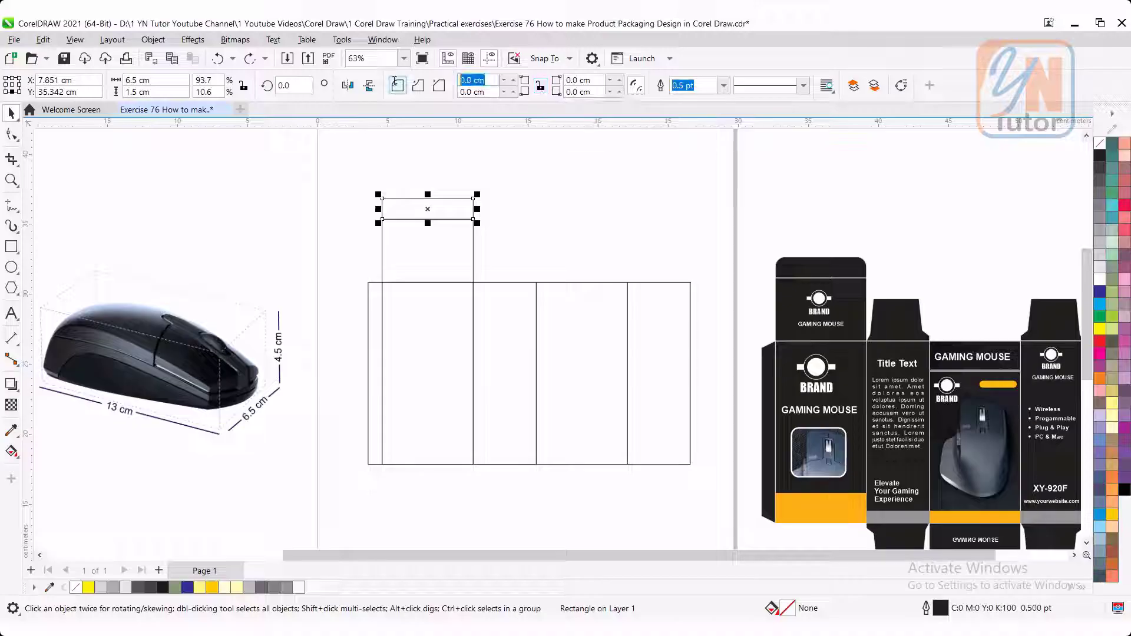
{"action": "type", "text": "."}
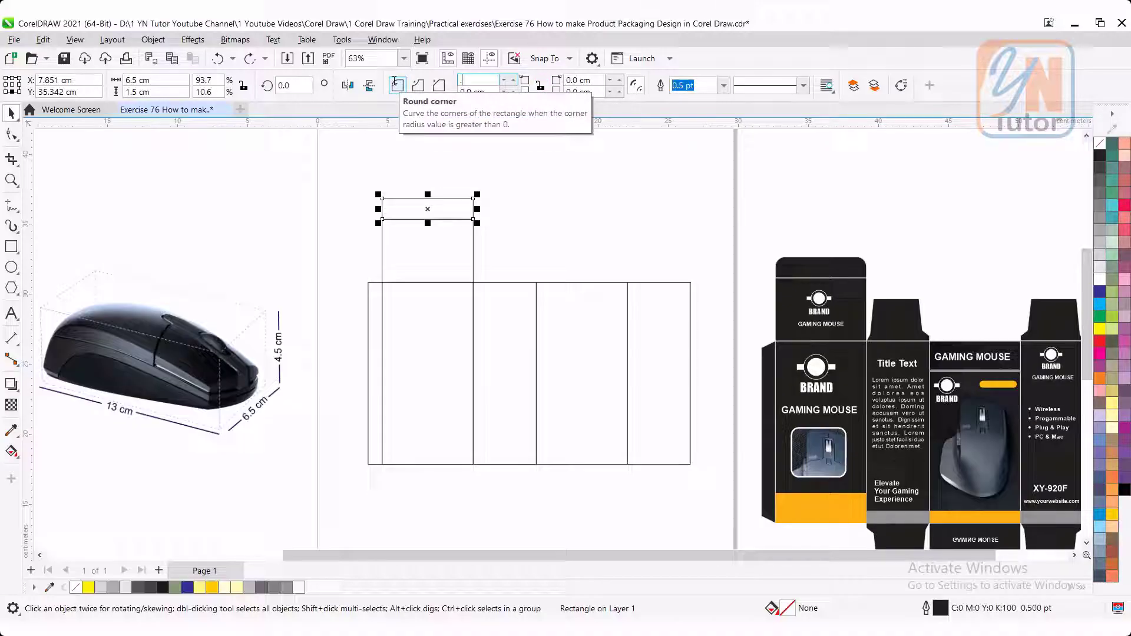
{"action": "type", "text": "7"}
{"action": "left_click", "coordinate": [606, 81]}
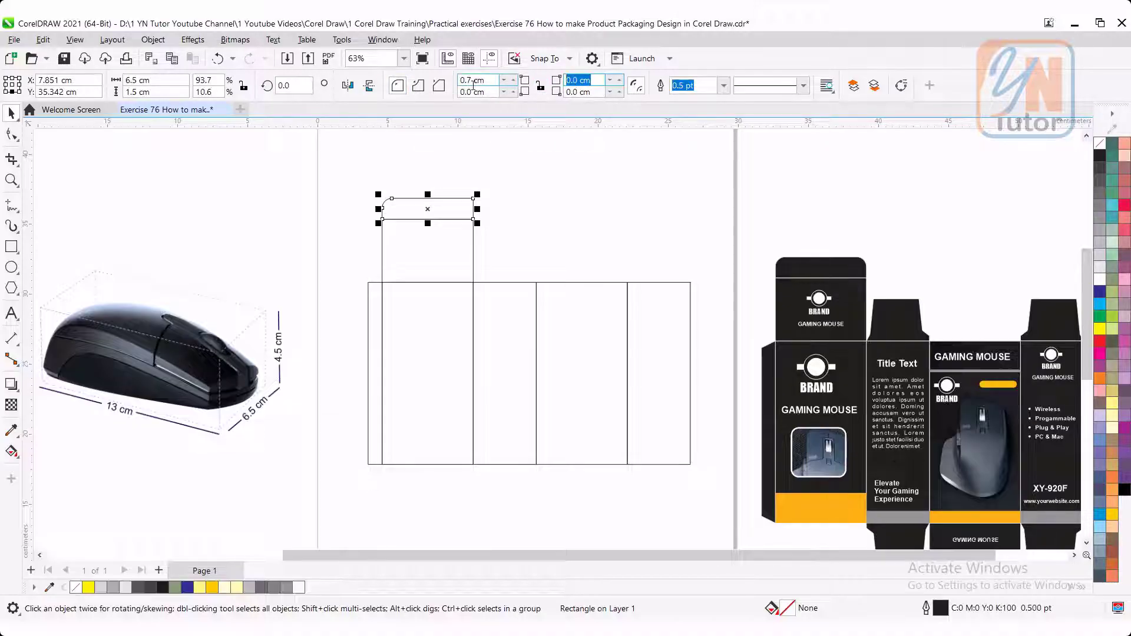
{"action": "type", "text": "."}
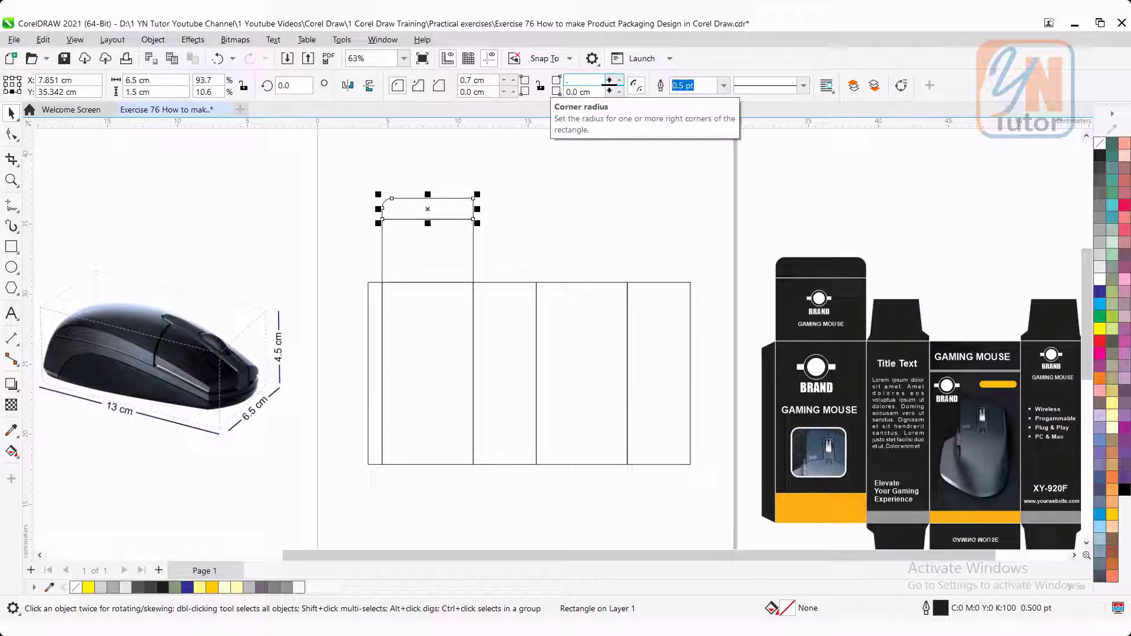
{"action": "type", "text": "7"}
{"action": "left_click", "coordinate": [476, 275]}
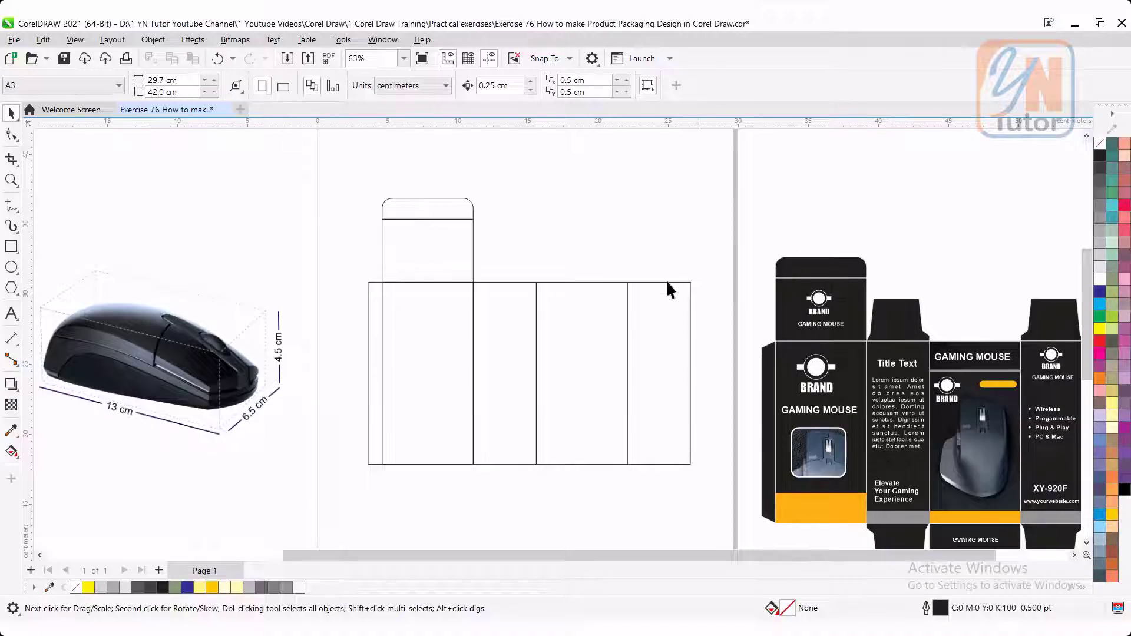
Step: Mirror a copy of the 4.5 cm side panel upward and set its height to 3 cm
{"action": "left_click", "coordinate": [520, 307]}
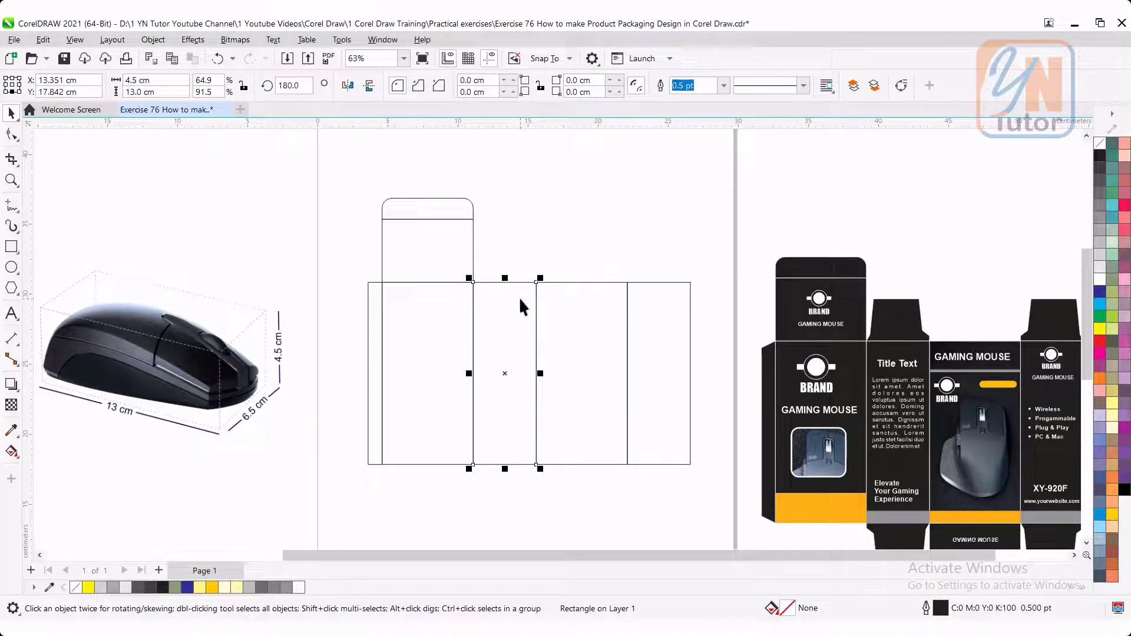
{"action": "left_click_drag", "start_coordinate": [503, 466], "coordinate": [522, 232]}
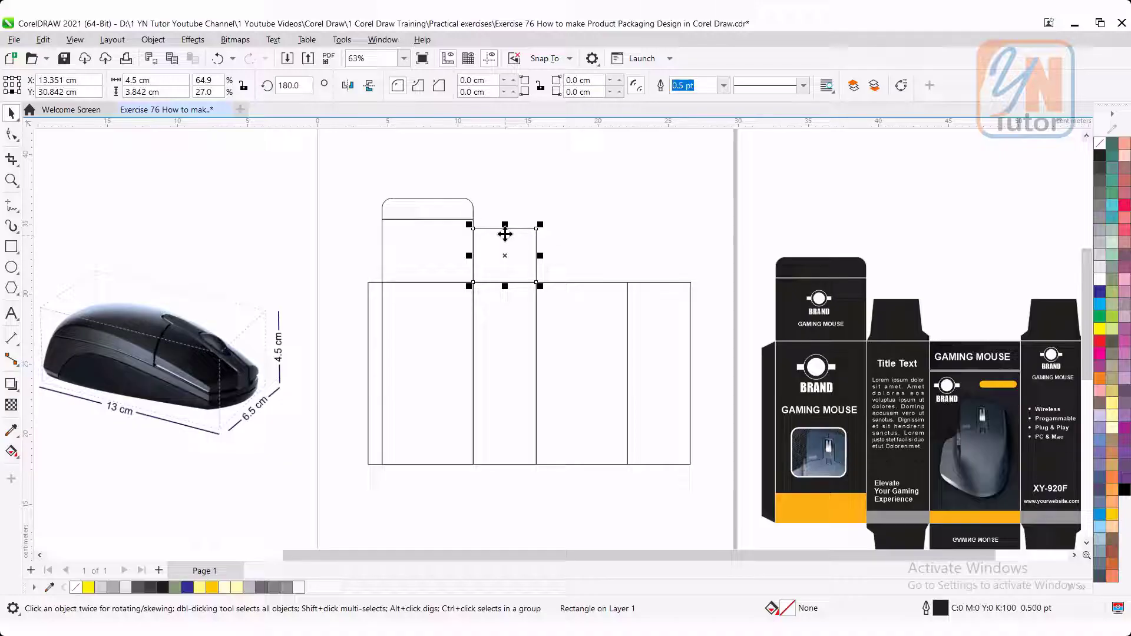
{"action": "left_click_drag", "start_coordinate": [505, 227], "coordinate": [459, 199]}
{"action": "scroll", "coordinate": [447, 230], "scroll_direction": "up", "scroll_amount": 2}
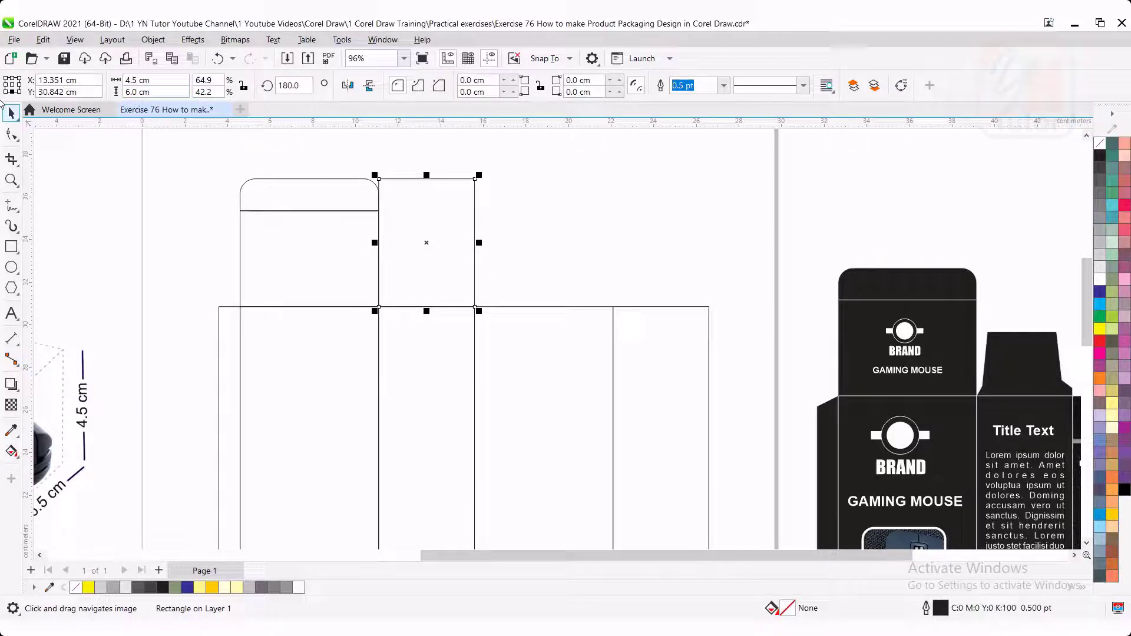
{"action": "left_click", "coordinate": [154, 92]}
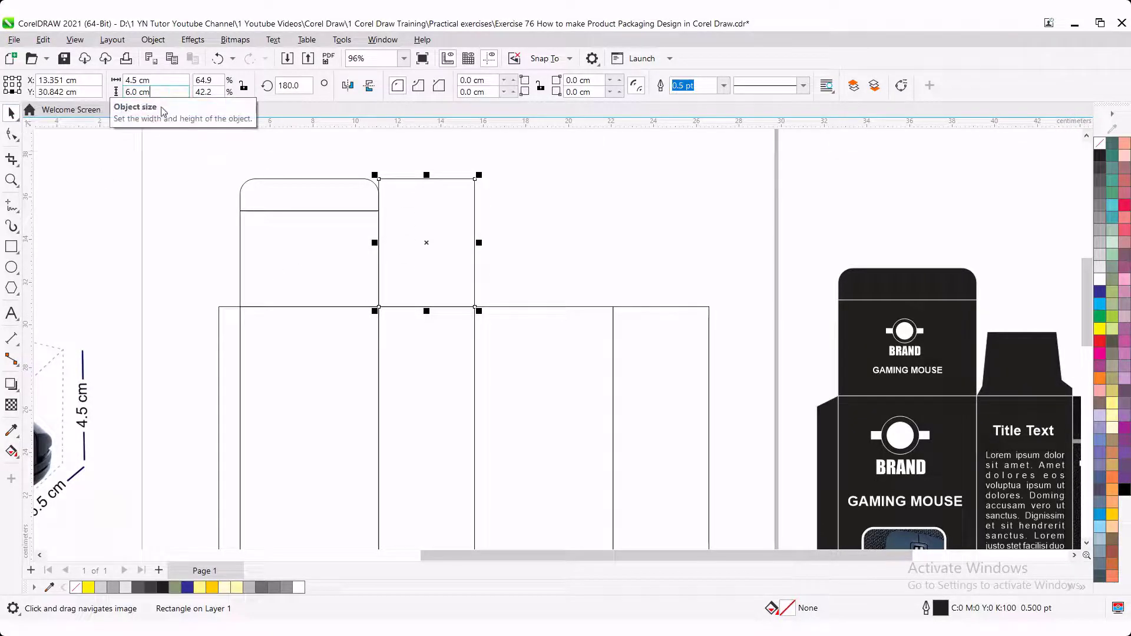
{"action": "left_click_drag", "start_coordinate": [165, 94], "coordinate": [100, 92]}
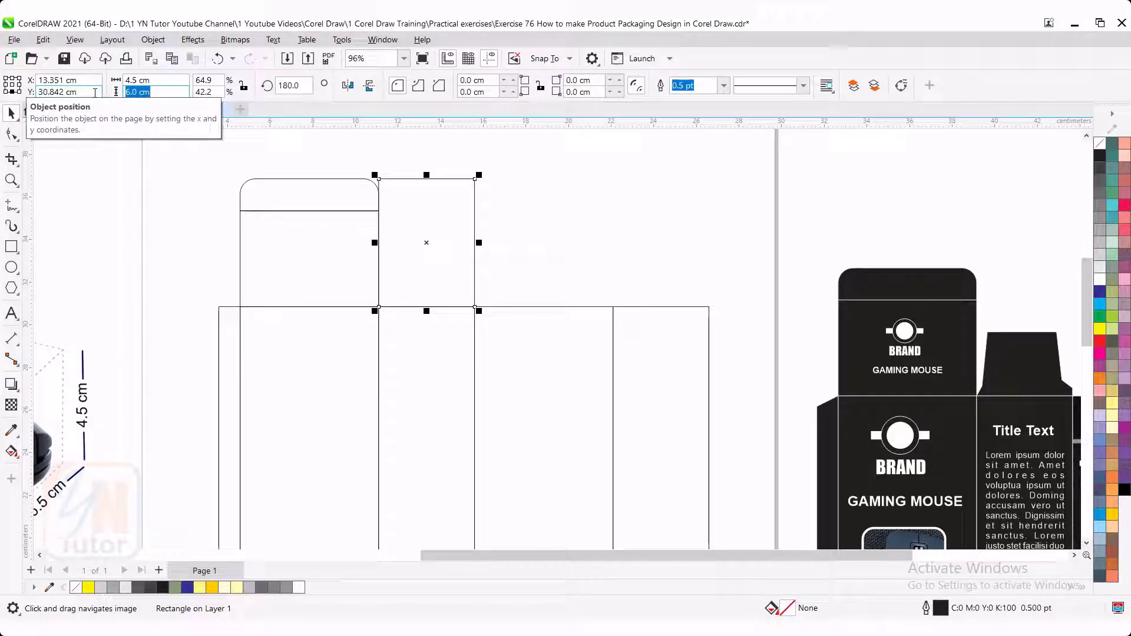
{"action": "type", "text": "3"}
{"action": "key", "text": "Return"}
{"action": "left_click_drag", "start_coordinate": [420, 256], "coordinate": [386, 224]}
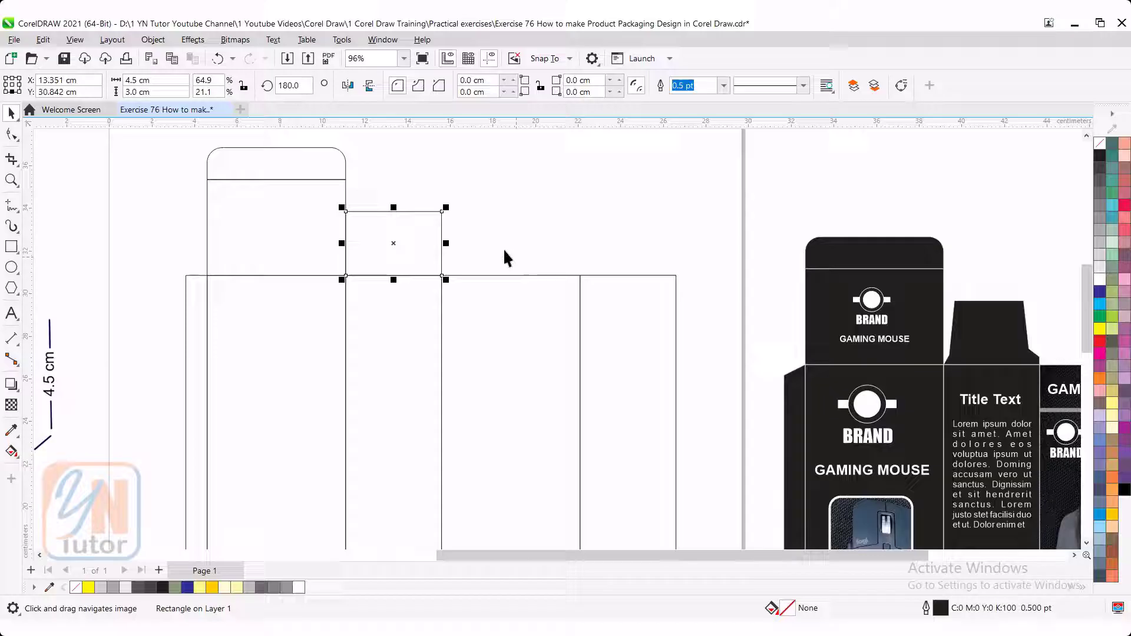
Step: Convert the 3 cm flap to curves and slant its left side inward toward the top
{"action": "right_click", "coordinate": [403, 219]}
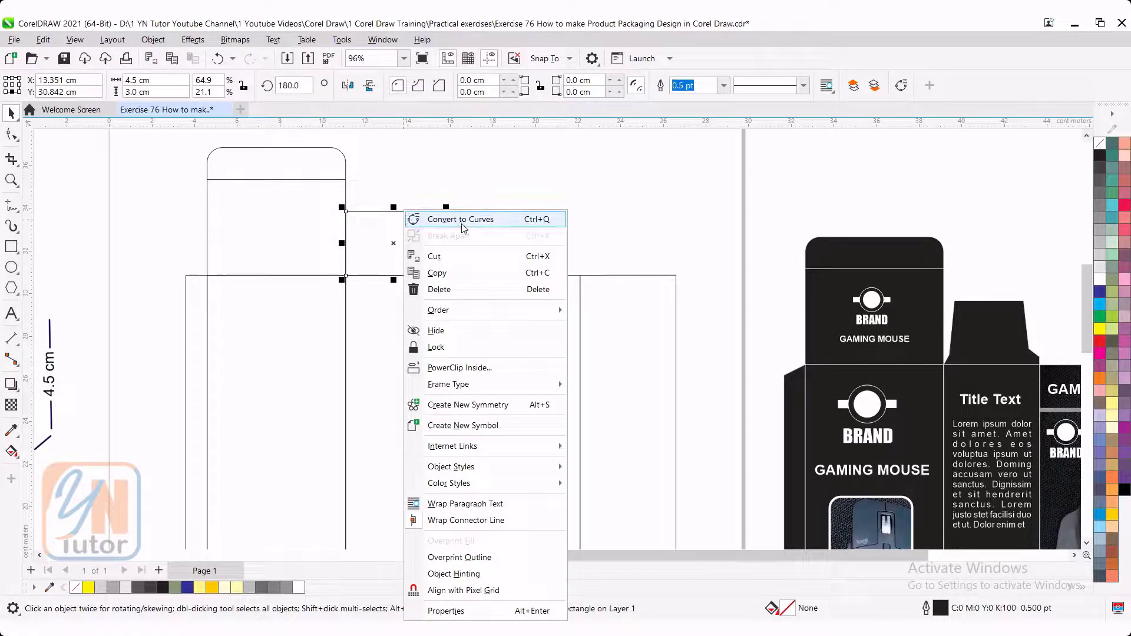
{"action": "left_click", "coordinate": [439, 217]}
{"action": "left_click", "coordinate": [12, 135]}
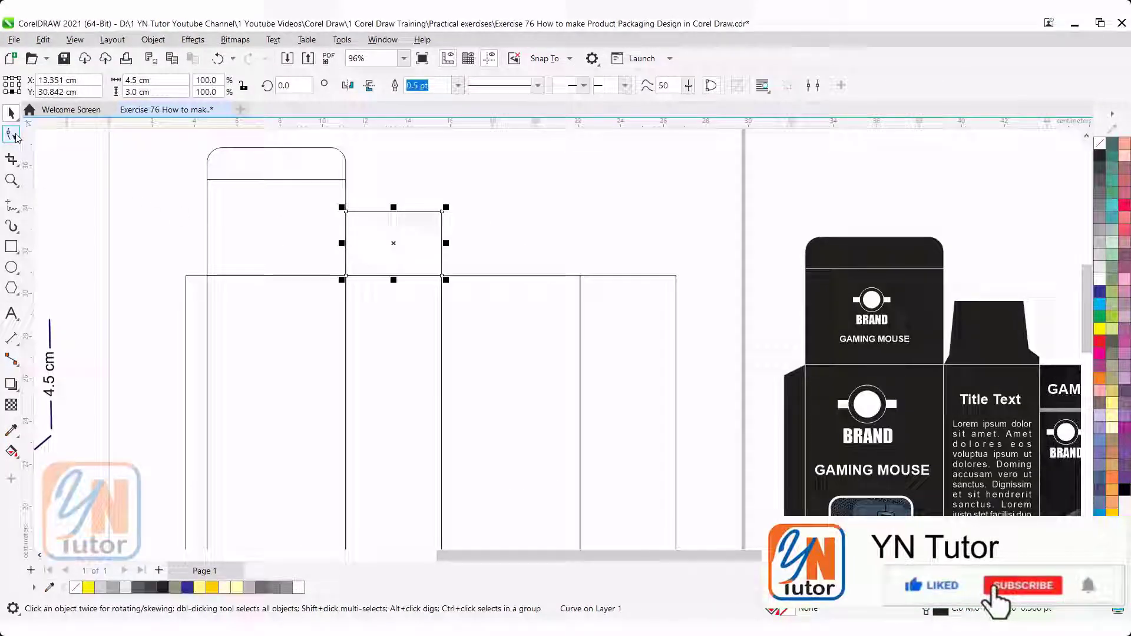
{"action": "scroll", "coordinate": [381, 273], "scroll_direction": "up", "scroll_amount": 1}
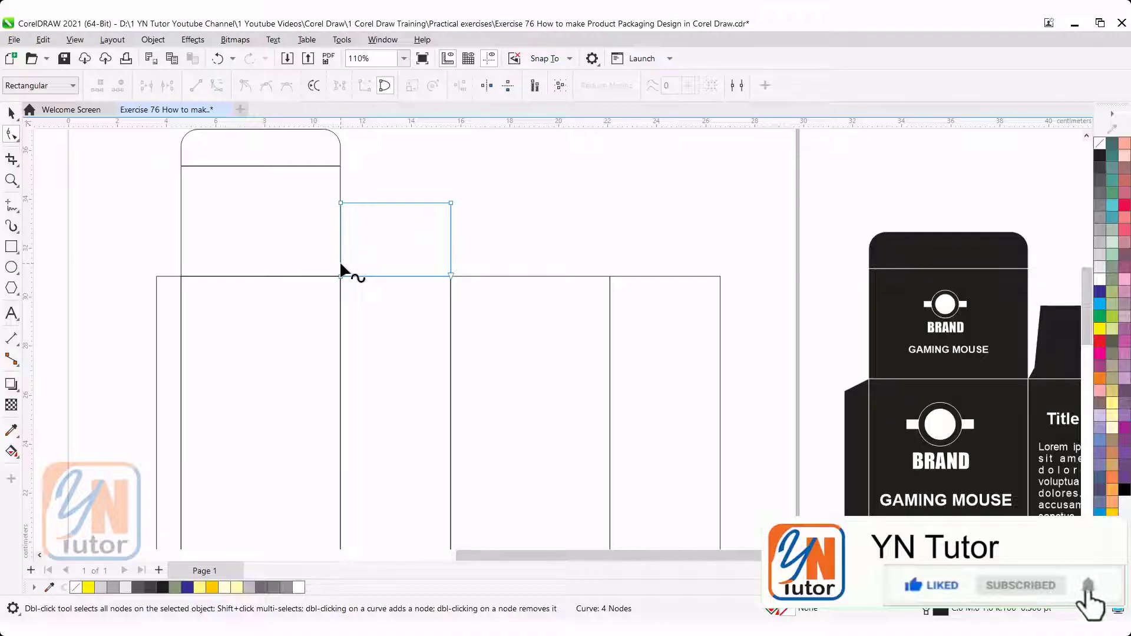
{"action": "left_click", "coordinate": [340, 265]}
{"action": "double_click", "coordinate": [340, 264]}
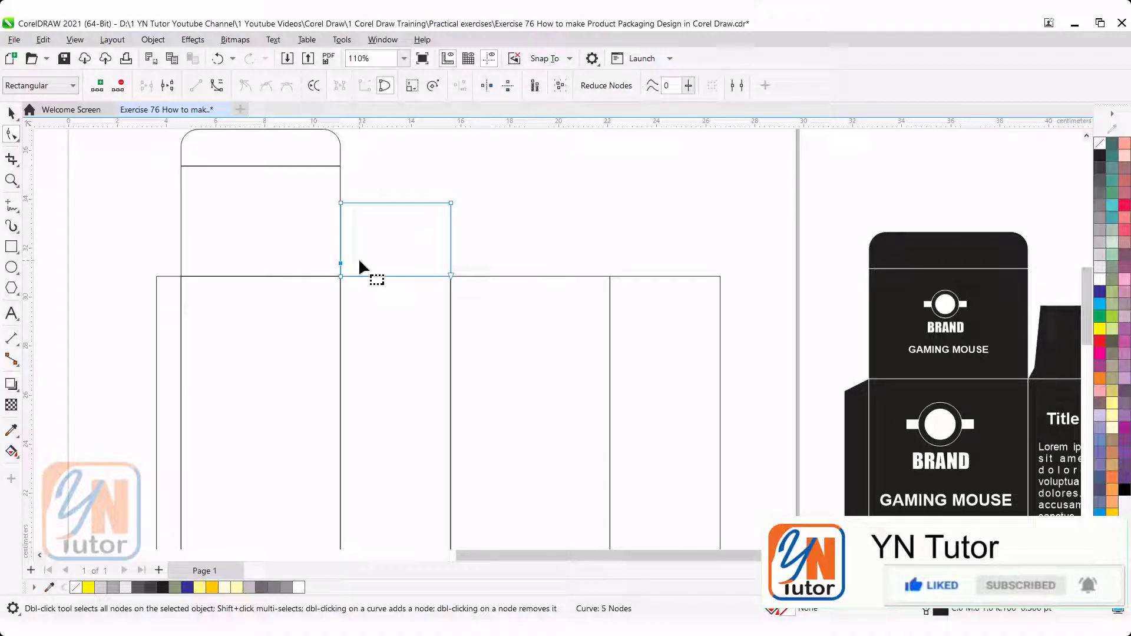
{"action": "key", "text": "Right"}
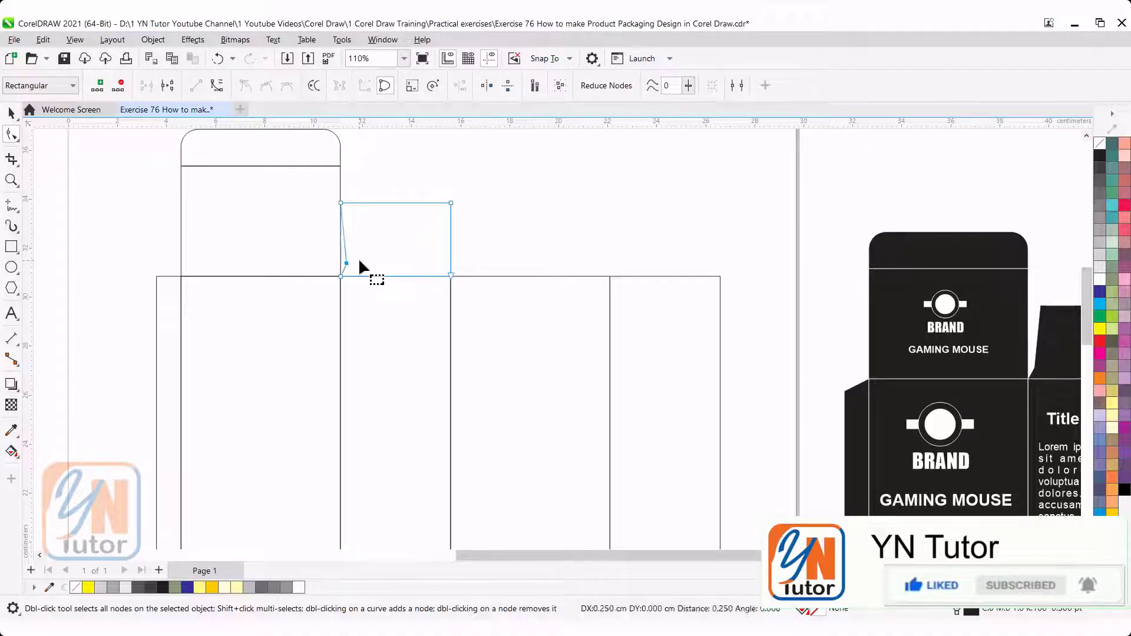
{"action": "left_click", "coordinate": [341, 203]}
{"action": "key", "text": "Right"}
{"action": "key", "text": "Right"}
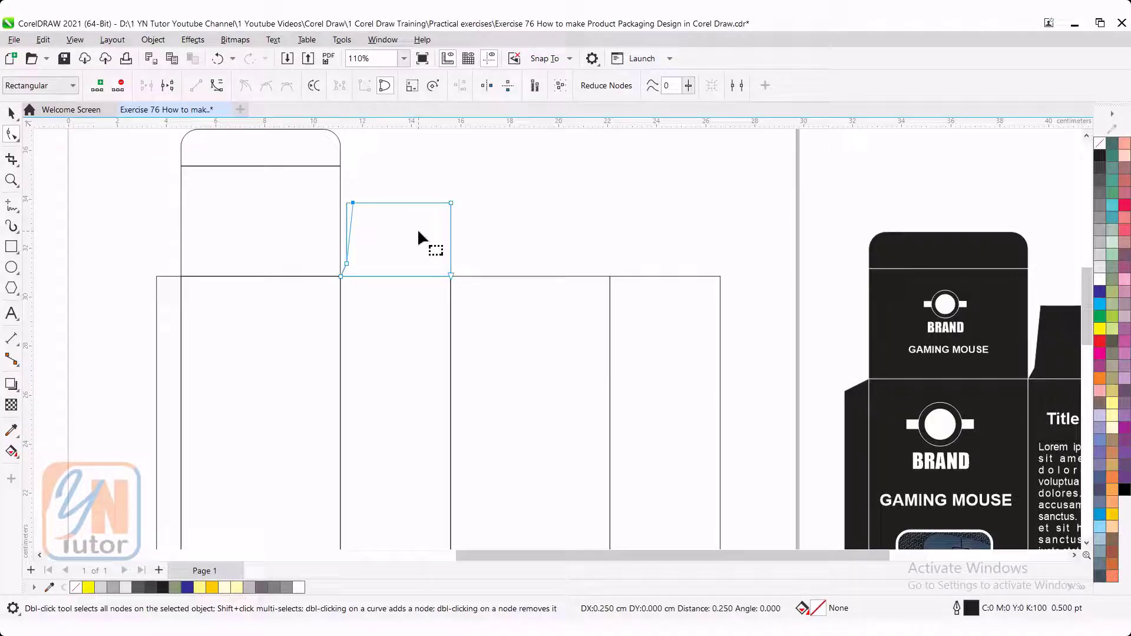
Step: Add nodes on the flap's right edge and taper its top-right corner inward
{"action": "double_click", "coordinate": [450, 264]}
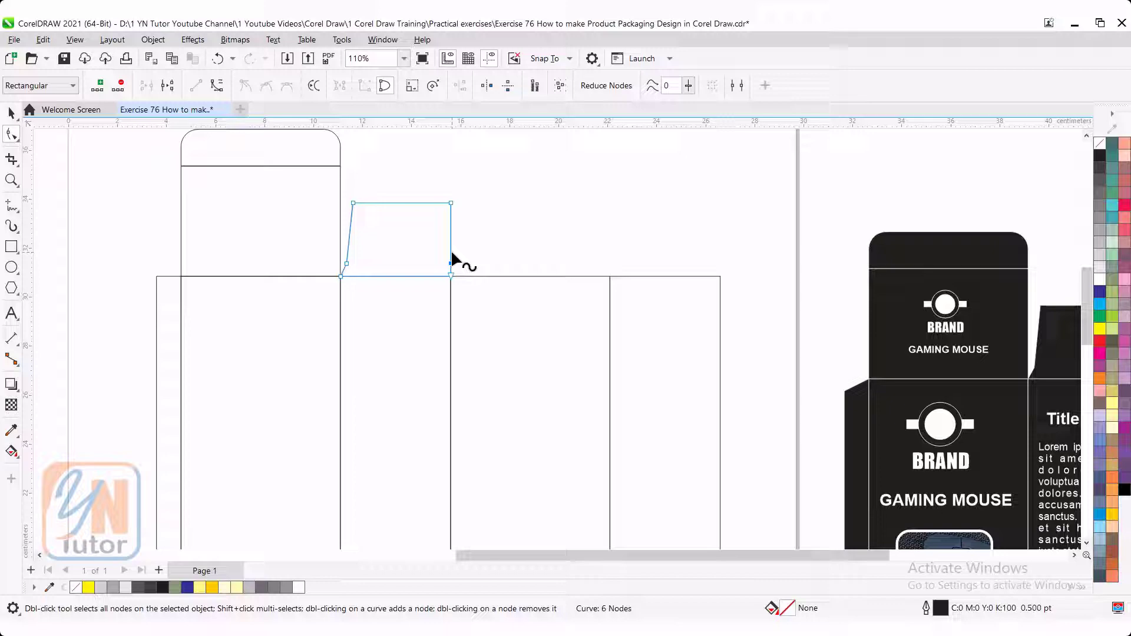
{"action": "double_click", "coordinate": [450, 252]}
{"action": "key", "text": "Left"}
{"action": "key", "text": "Left"}
{"action": "left_click", "coordinate": [452, 203]}
{"action": "key", "text": "Left"}
{"action": "key", "text": "Left"}
{"action": "key", "text": "Left"}
{"action": "left_click", "coordinate": [9, 112]}
{"action": "left_click_drag", "start_coordinate": [294, 317], "coordinate": [353, 242]}
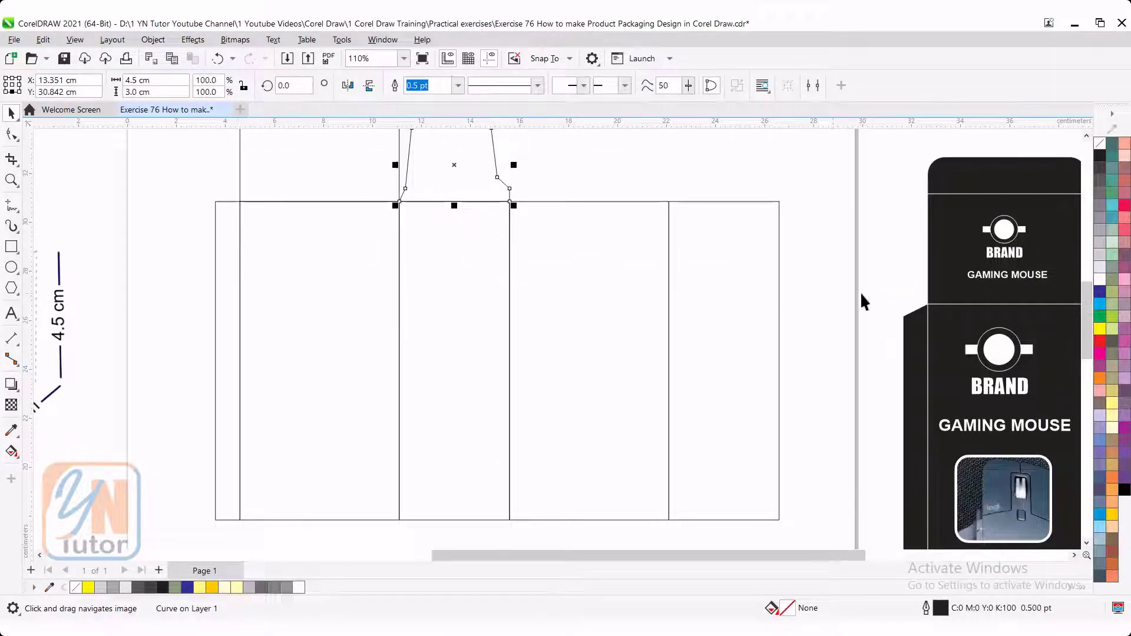
Step: Convert the 1 cm strip to curves, lowering its top-left corner and raising its bottom-left
{"action": "left_click", "coordinate": [214, 225]}
{"action": "right_click", "coordinate": [224, 222]}
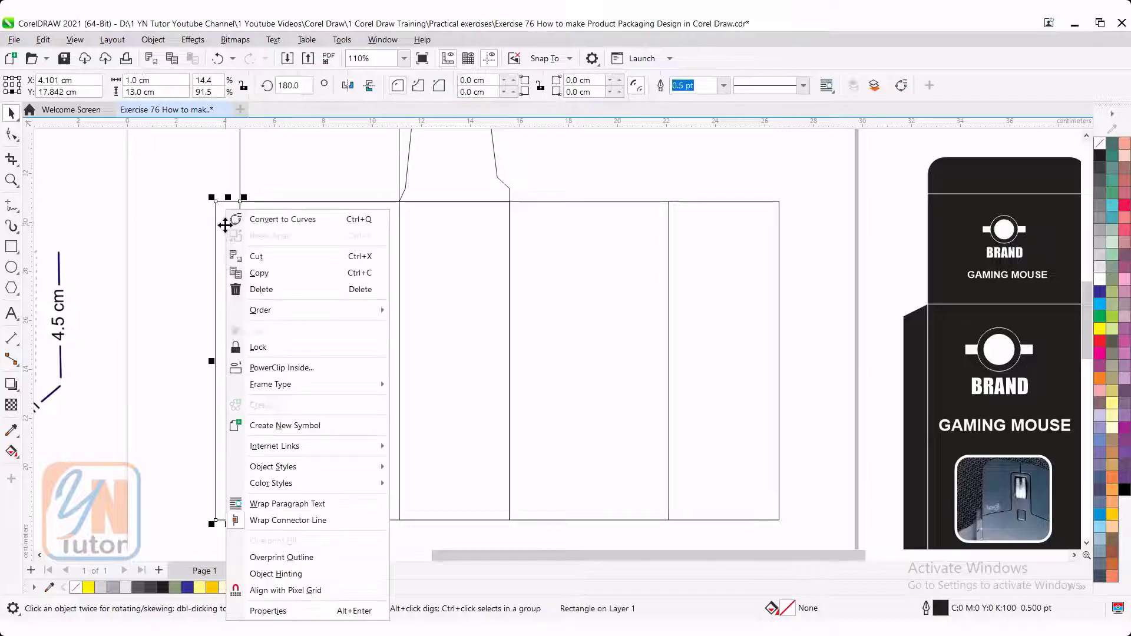
{"action": "left_click", "coordinate": [274, 221]}
{"action": "key", "text": "F10"}
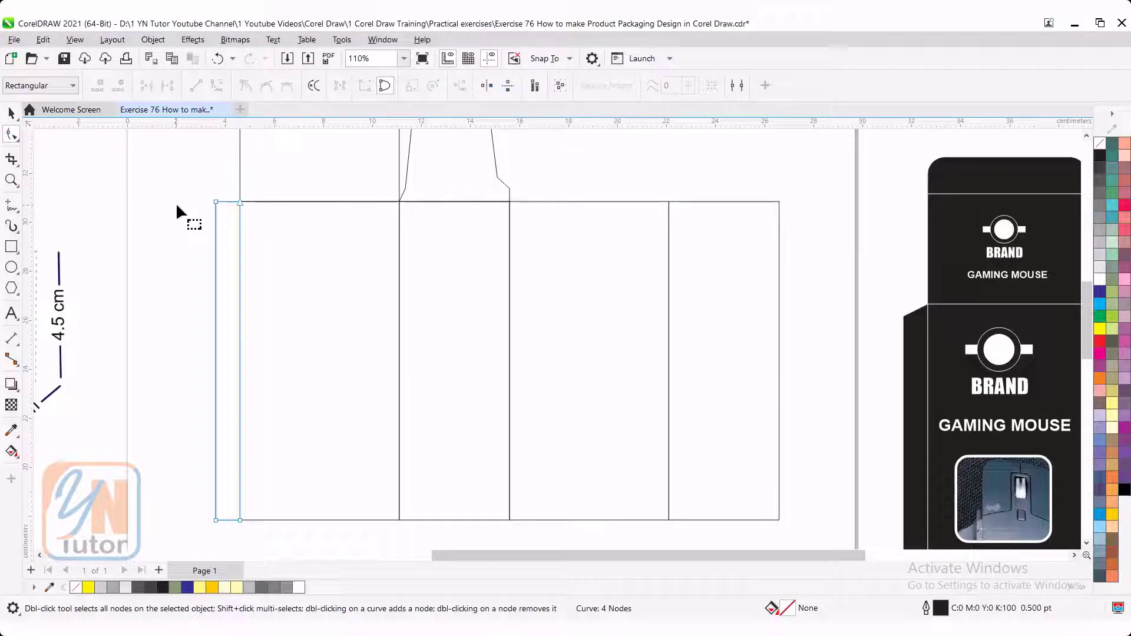
{"action": "left_click_drag", "start_coordinate": [214, 200], "coordinate": [212, 252]}
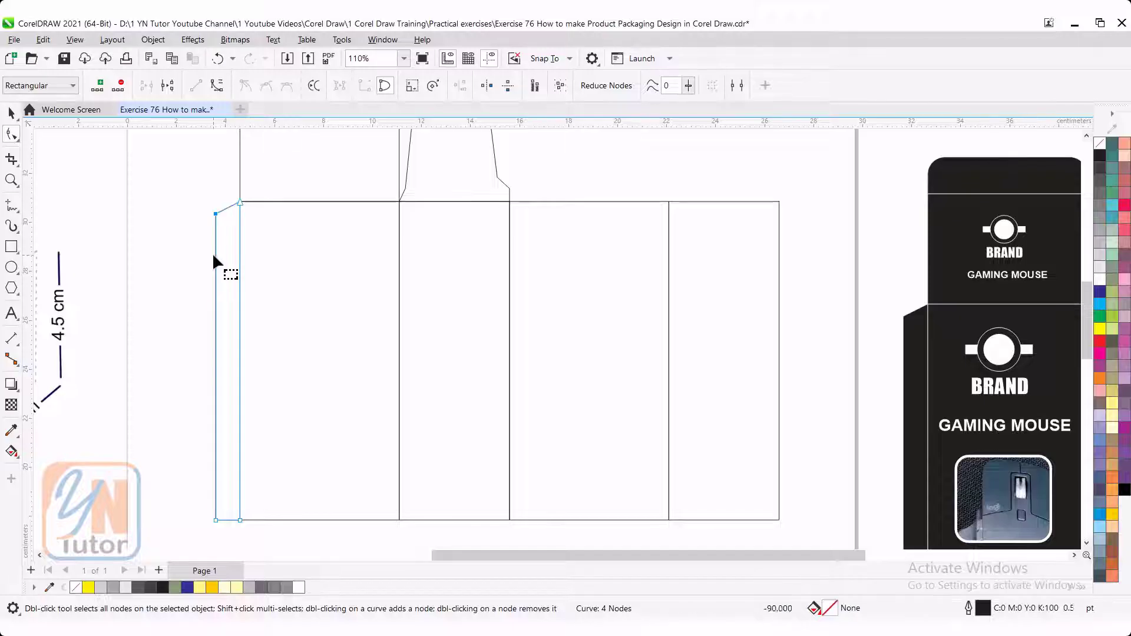
{"action": "left_click", "coordinate": [216, 520]}
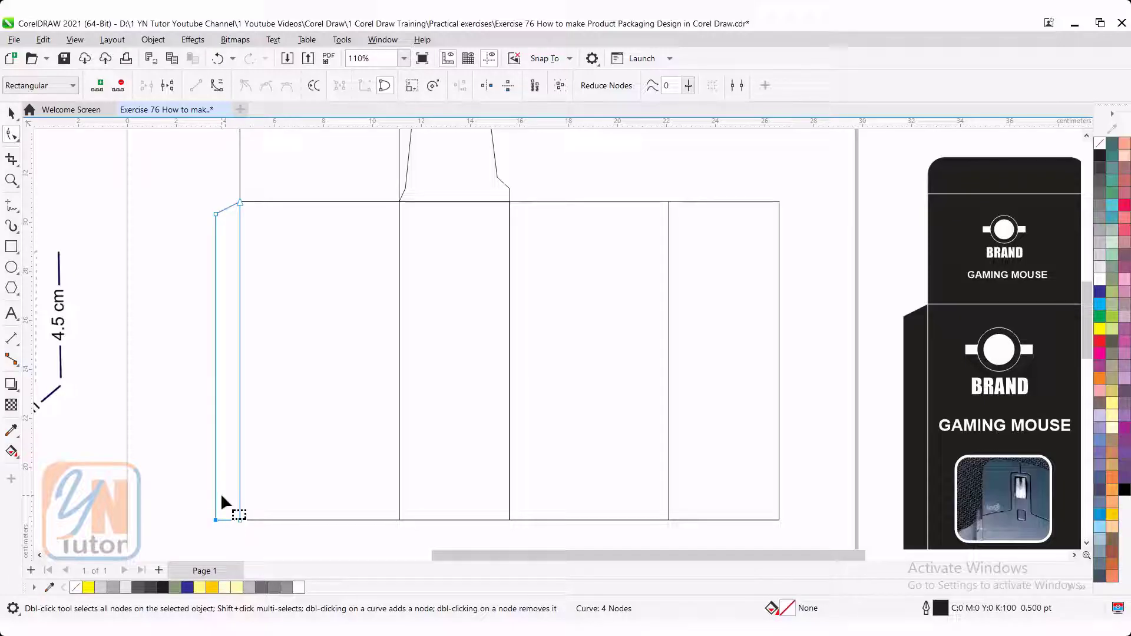
{"action": "key", "text": "Up"}
{"action": "key", "text": "Up"}
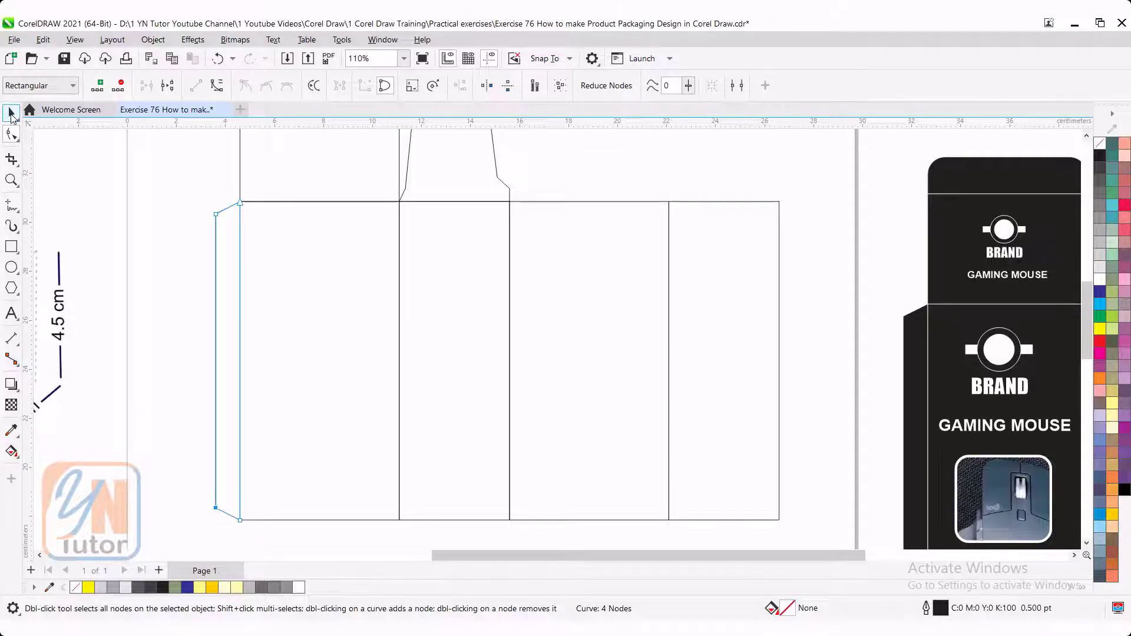
{"action": "left_click", "coordinate": [11, 115]}
{"action": "scroll", "coordinate": [317, 241], "scroll_direction": "down", "scroll_amount": 1}
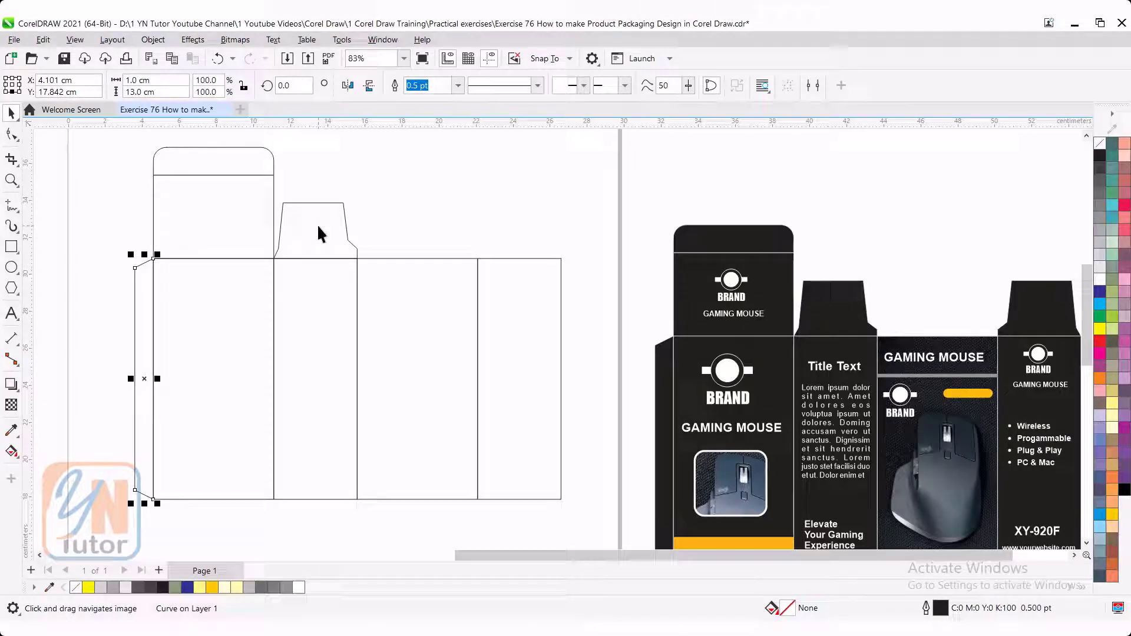
Step: Flip the tapered dust flap horizontally and place a copy atop the other side panel
{"action": "left_click", "coordinate": [345, 231]}
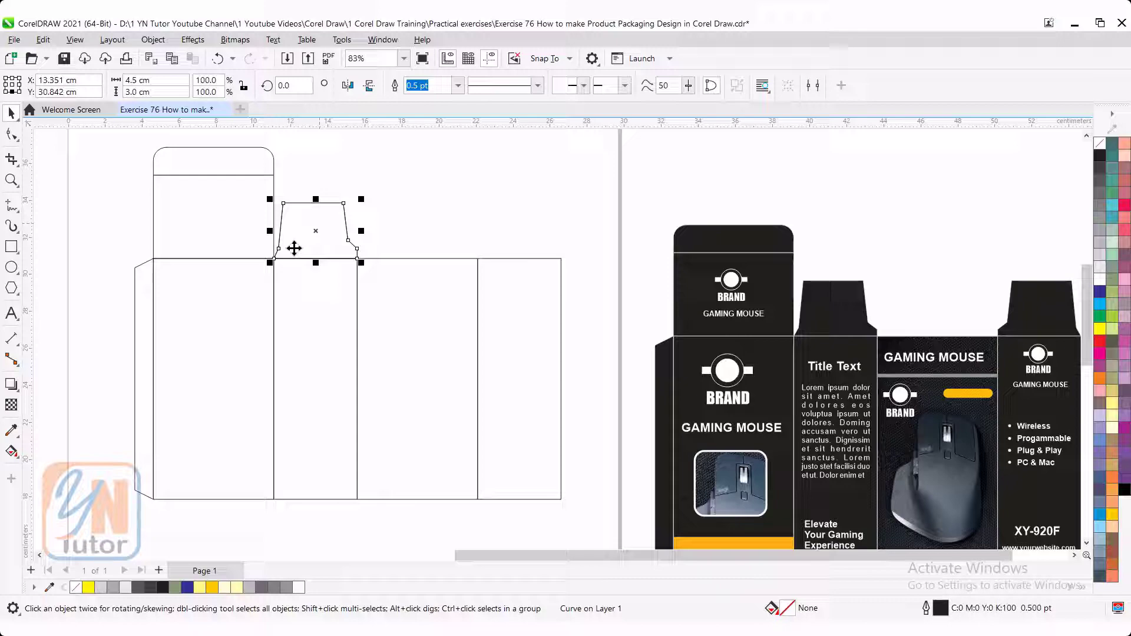
{"action": "left_click", "coordinate": [348, 86]}
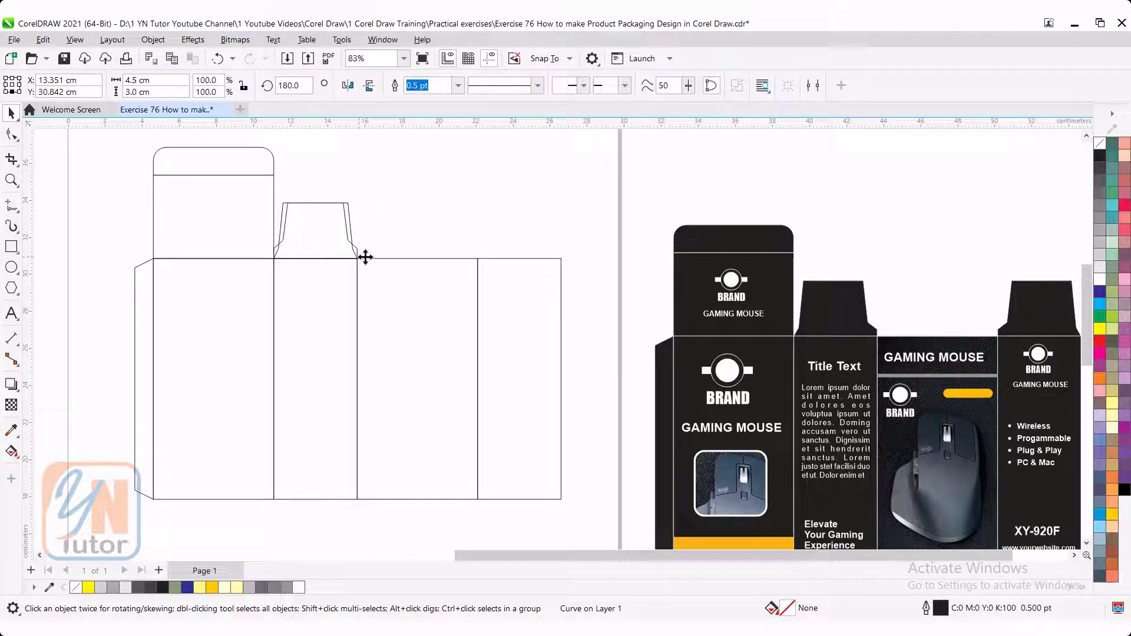
{"action": "left_click_drag", "start_coordinate": [365, 257], "coordinate": [558, 262]}
{"action": "scroll", "coordinate": [160, 129], "scroll_direction": "left", "scroll_amount": 2}
{"action": "left_click", "coordinate": [160, 129]}
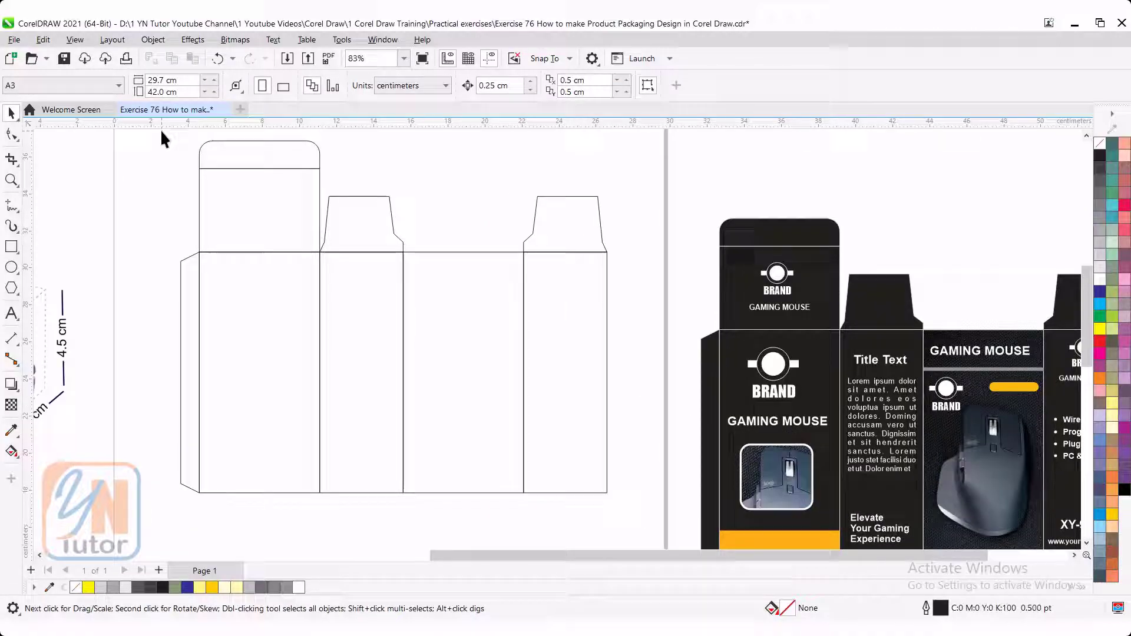
Step: Flip the lid, tuck and both top dust flaps vertically and copy them below the box
{"action": "left_click_drag", "start_coordinate": [161, 131], "coordinate": [439, 251]}
{"action": "left_click_drag", "start_coordinate": [624, 275], "coordinate": [645, 285]}
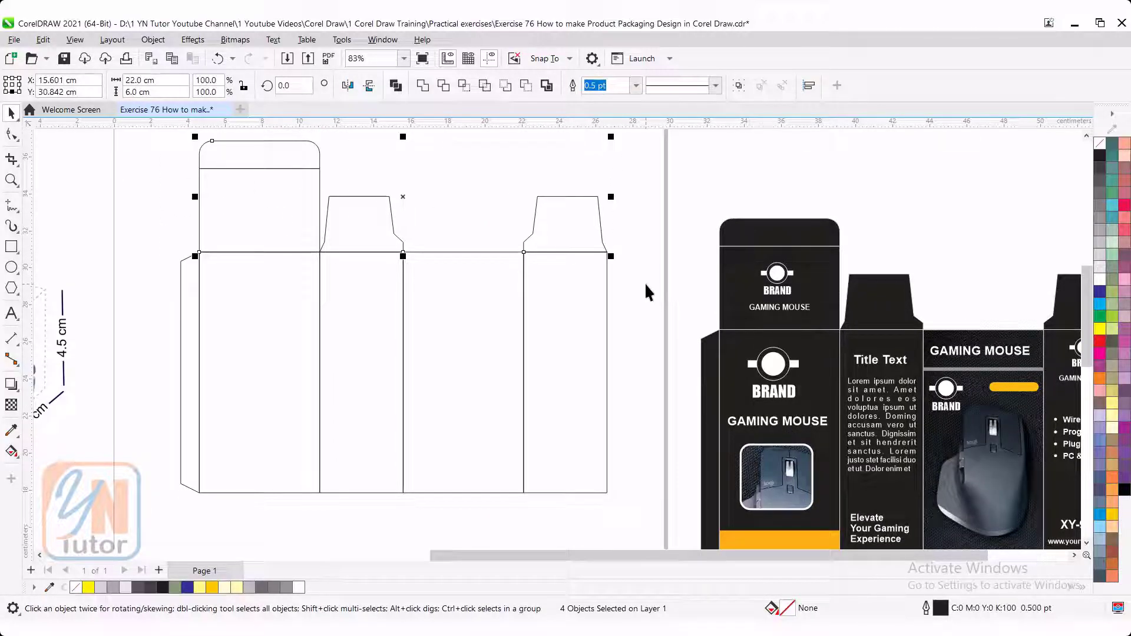
{"action": "left_click", "coordinate": [370, 87]}
{"action": "scroll", "coordinate": [408, 253], "scroll_direction": "down", "scroll_amount": 1}
{"action": "left_click_drag", "start_coordinate": [408, 252], "coordinate": [434, 524]}
{"action": "scroll", "coordinate": [412, 530], "scroll_direction": "down", "scroll_amount": 2}
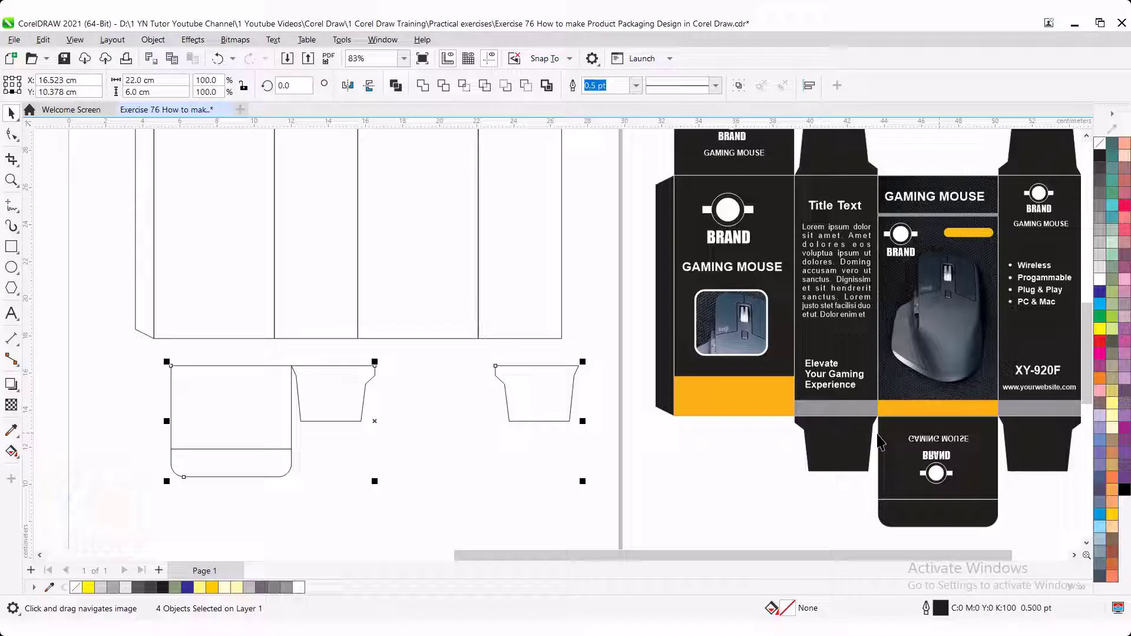
Step: Flip and rearrange the bottom lid and dust flaps, then move the set under the panels
{"action": "left_click_drag", "start_coordinate": [152, 352], "coordinate": [403, 492]}
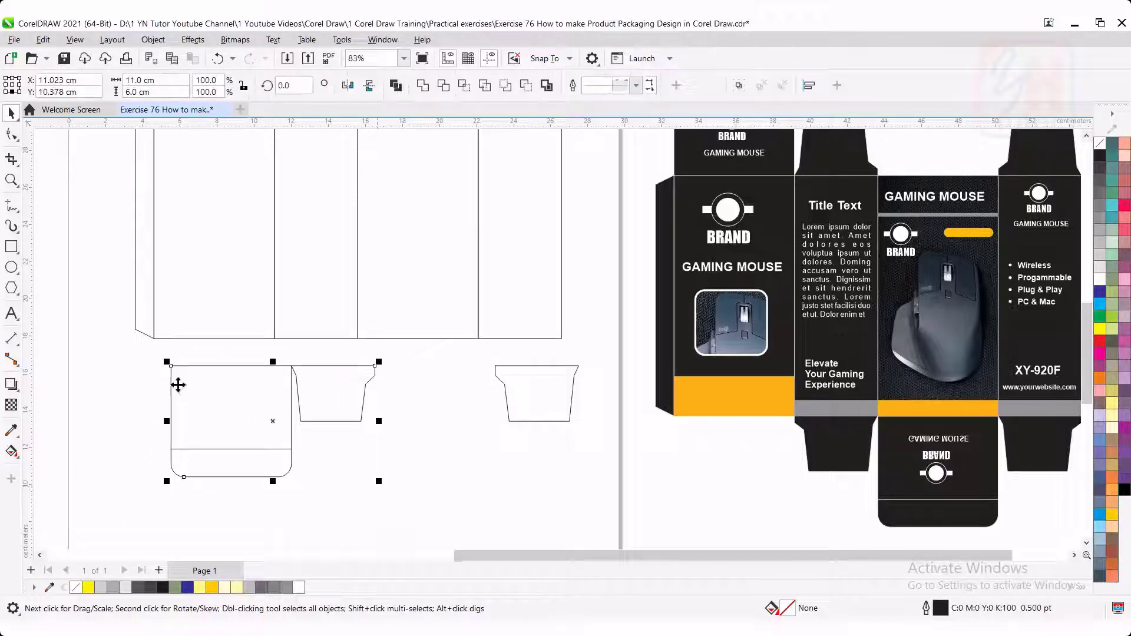
{"action": "left_click", "coordinate": [347, 85]}
{"action": "left_click", "coordinate": [521, 397]}
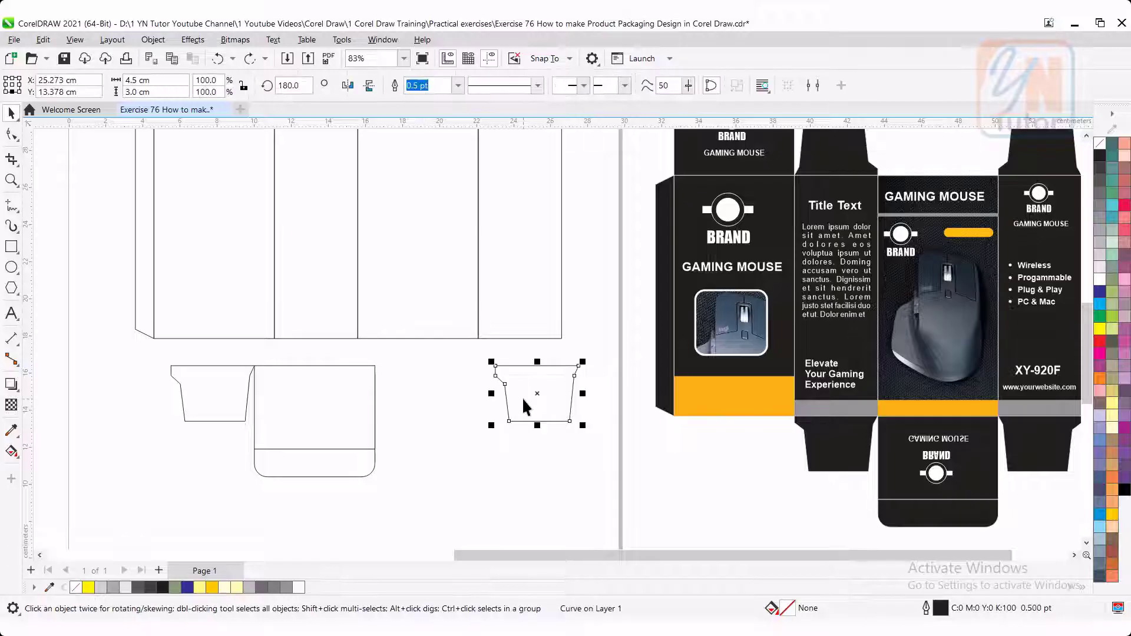
{"action": "left_click", "coordinate": [348, 86]}
{"action": "left_click_drag", "start_coordinate": [502, 400], "coordinate": [382, 400]}
{"action": "left_click_drag", "start_coordinate": [153, 348], "coordinate": [443, 468]}
{"action": "left_click_drag", "start_coordinate": [499, 503], "coordinate": [497, 501]}
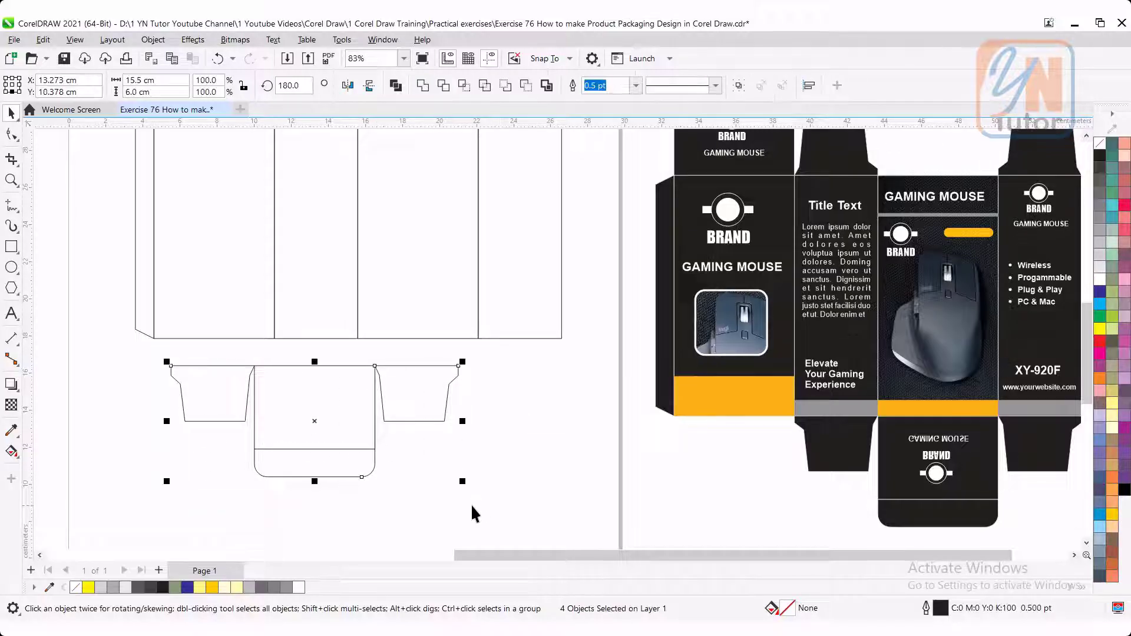
{"action": "left_click_drag", "start_coordinate": [457, 370], "coordinate": [561, 340]}
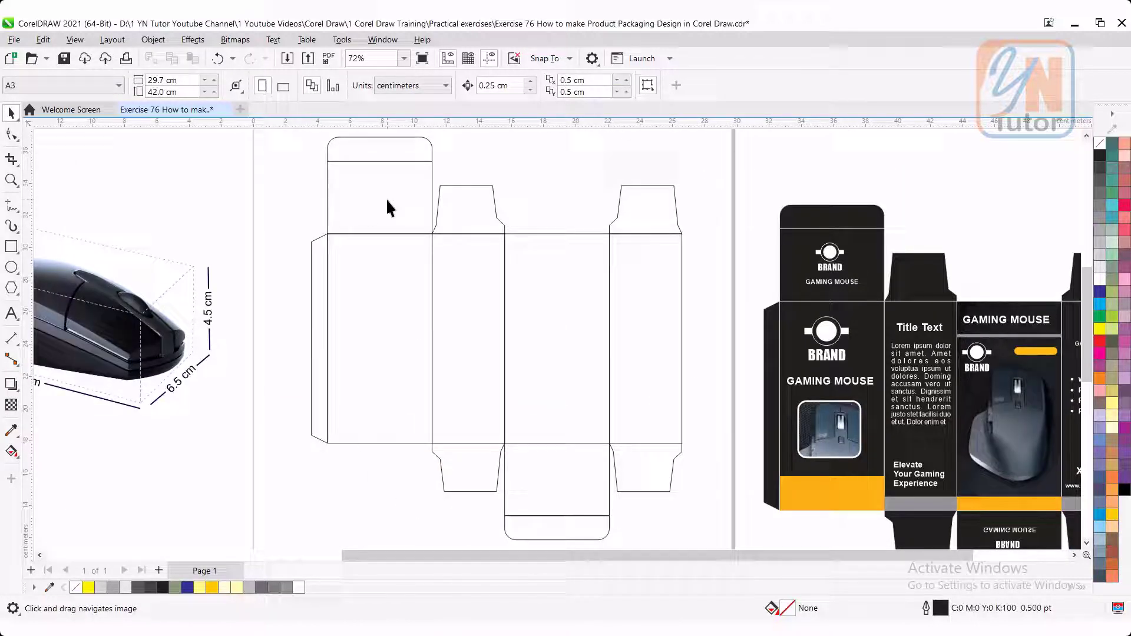
{"action": "left_click_drag", "start_coordinate": [700, 415], "coordinate": [576, 412]}
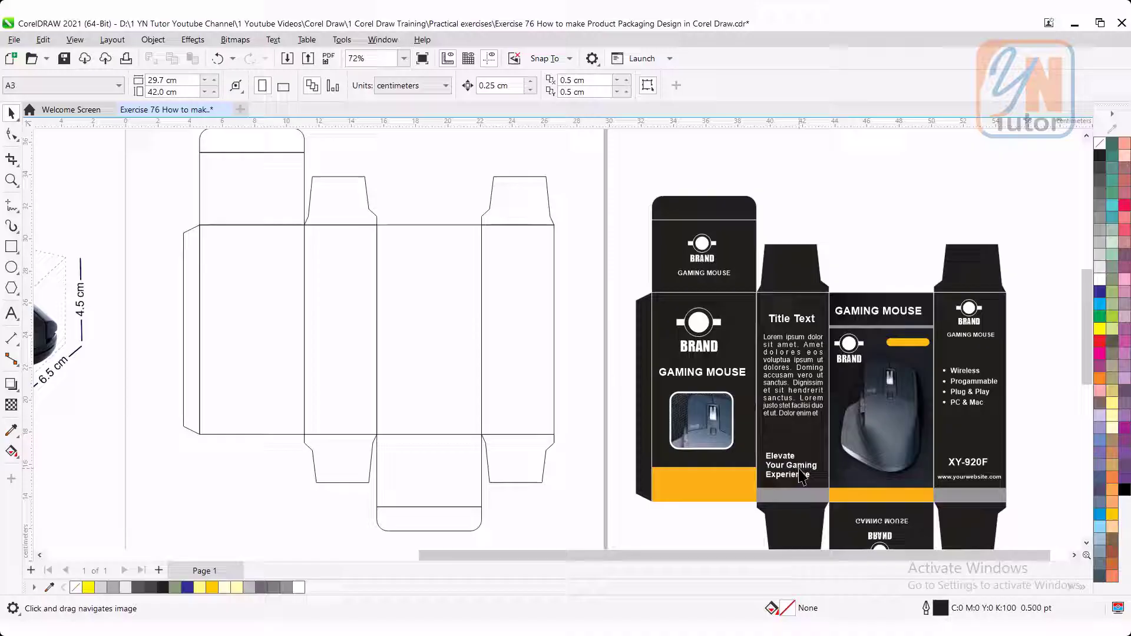
{"action": "left_click_drag", "start_coordinate": [416, 386], "coordinate": [440, 395]}
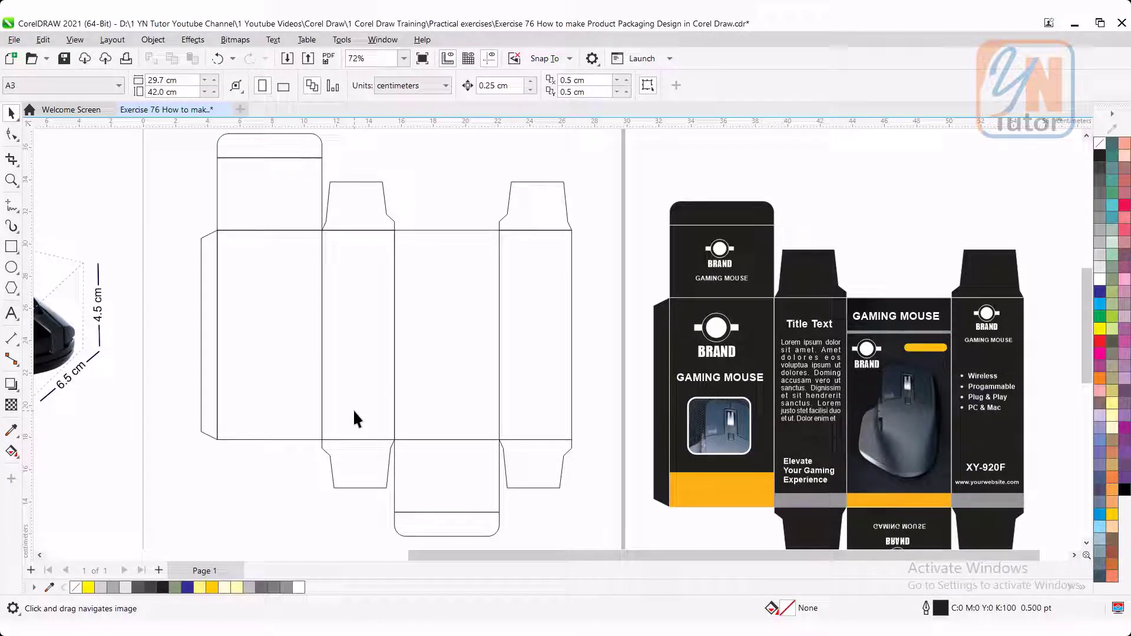
{"action": "left_click_drag", "start_coordinate": [353, 411], "coordinate": [562, 417]}
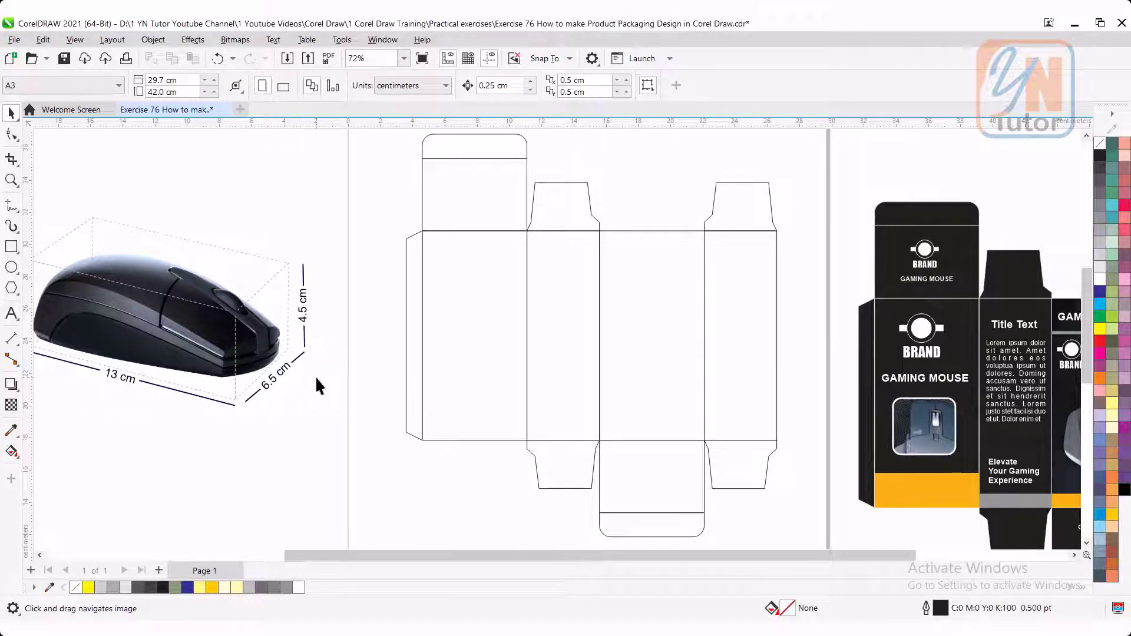
{"action": "left_click_drag", "start_coordinate": [372, 383], "coordinate": [190, 376]}
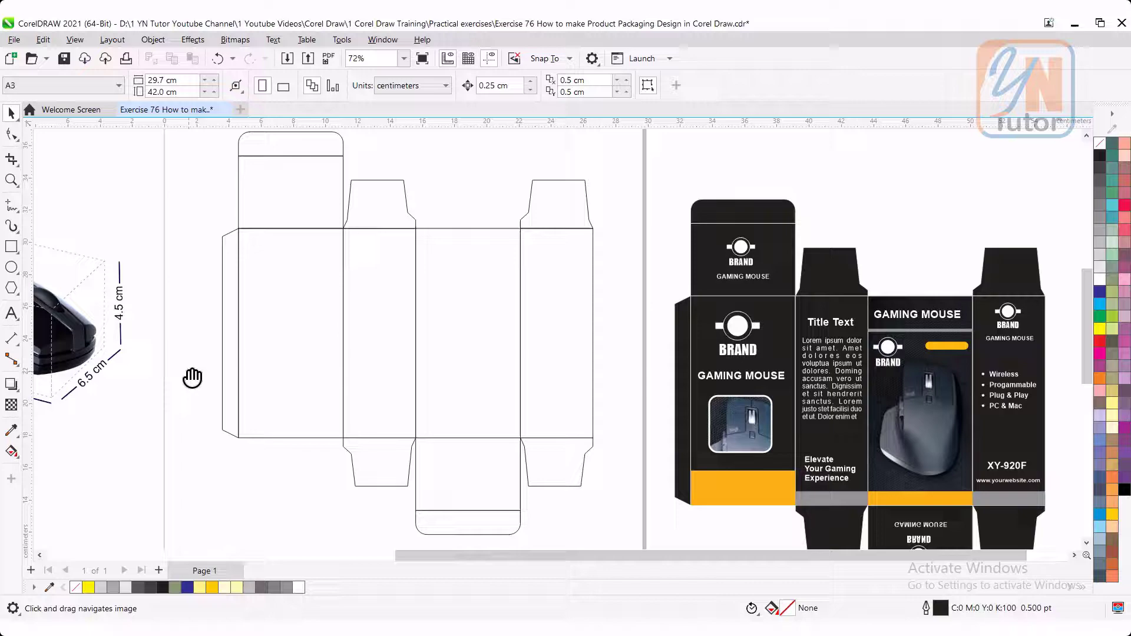